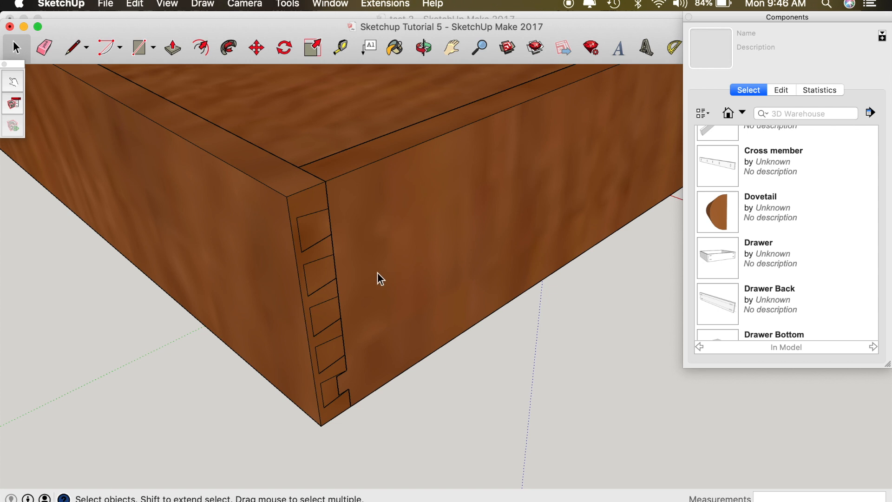
pyautogui.click(404, 264)
pyautogui.press('m')
pyautogui.click(407, 263)
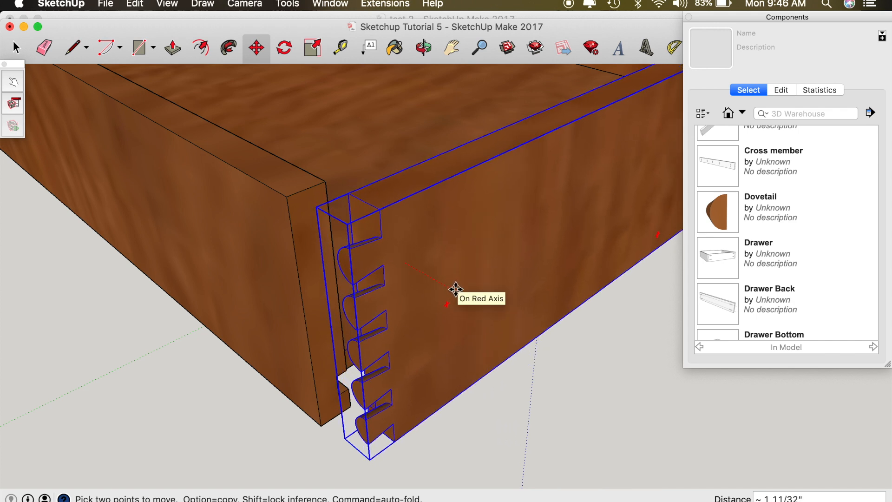
pyautogui.press('Escape')
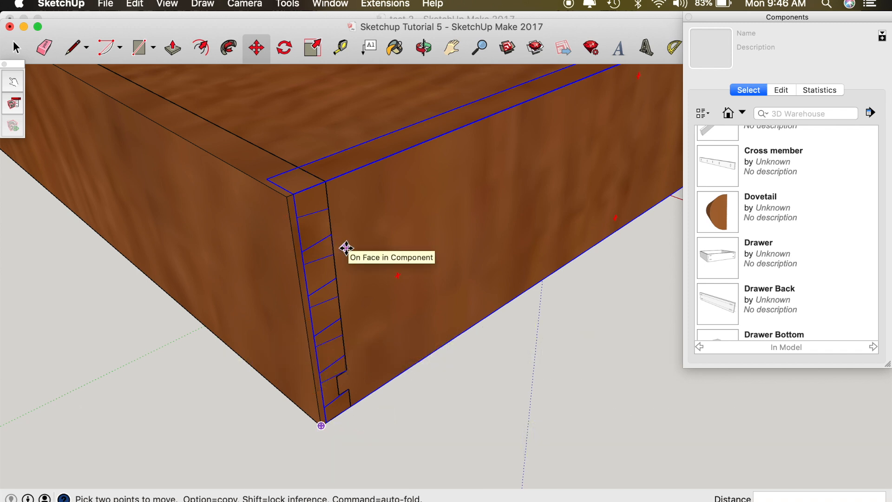
# Open the left drawer board for editing and insert a Dovetail component, aligning it with the topmost dovetail outline on its end.
pyautogui.press('space')
pyautogui.doubleClick(259, 213)
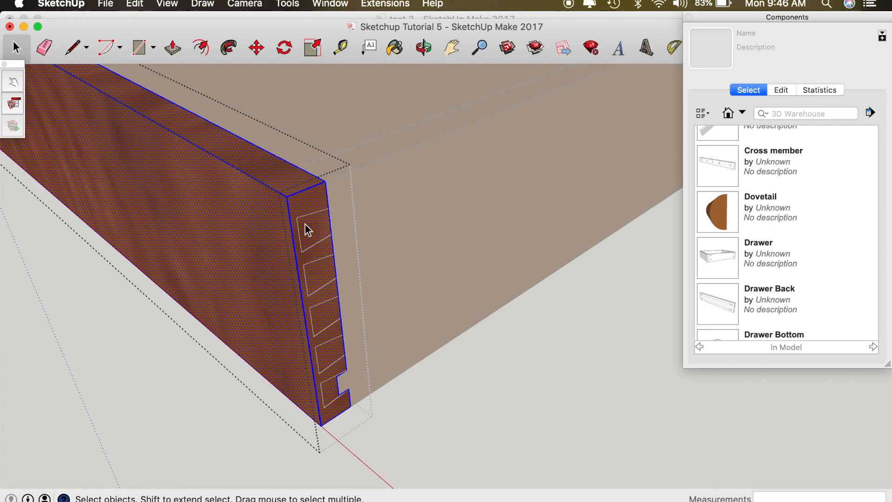
pyautogui.click(721, 209)
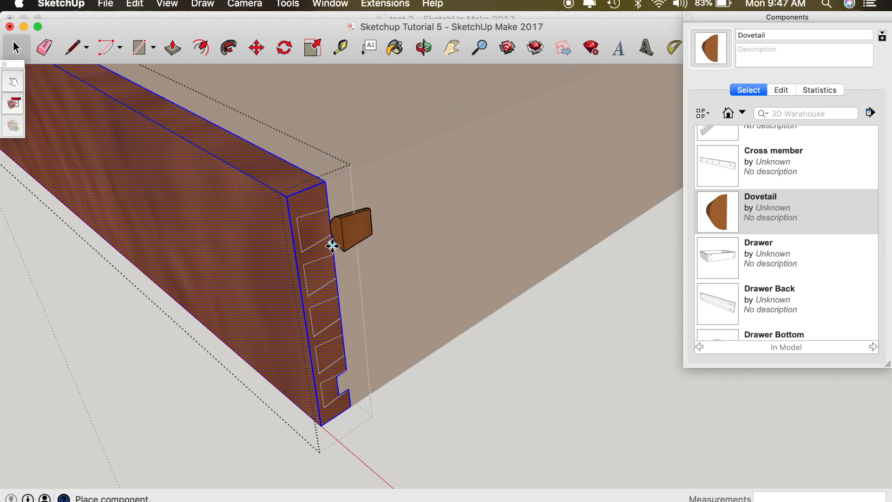
pyautogui.click(343, 249)
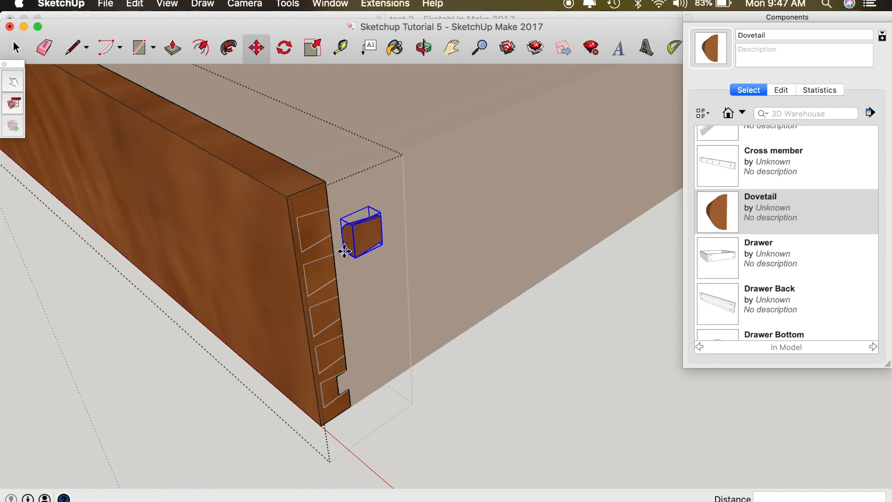
pyautogui.click(344, 224)
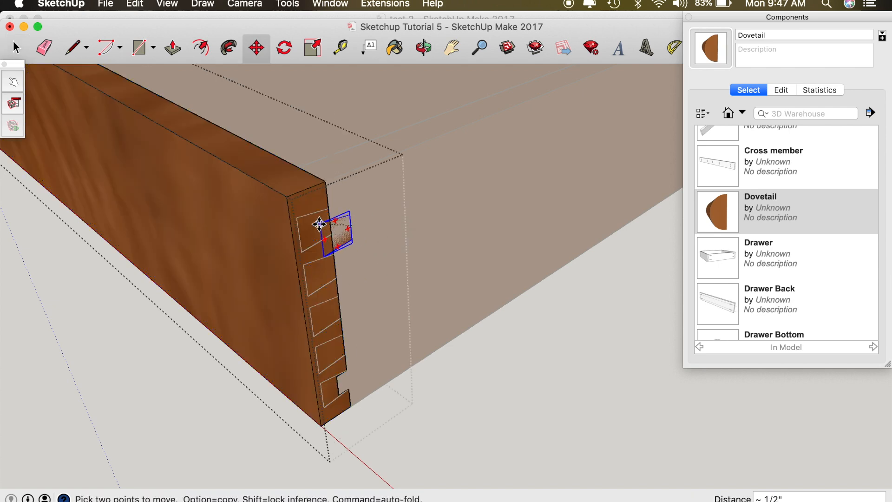
pyautogui.click(301, 221)
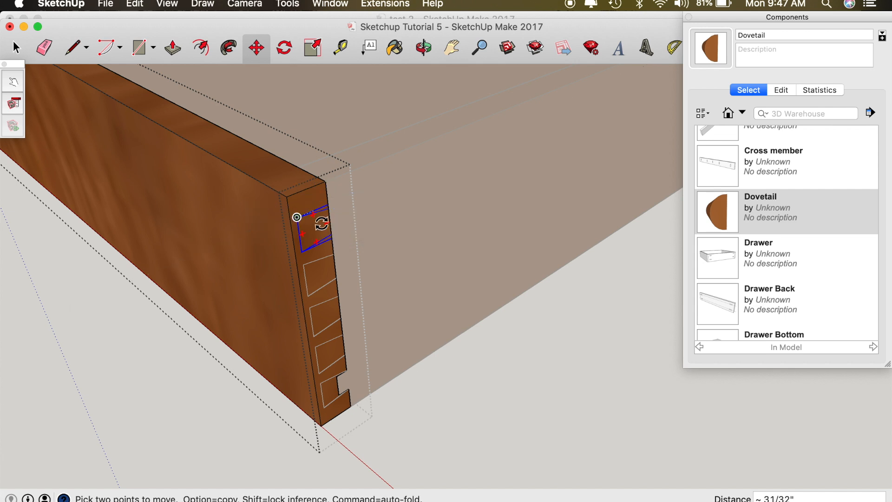
# Copy the Dovetail component down the board's end onto each of the four remaining dovetail outlines.
pyautogui.press('alt')
pyautogui.click(297, 217)
pyautogui.click(306, 265)
pyautogui.press('alt')
pyautogui.click(305, 264)
pyautogui.click(312, 307)
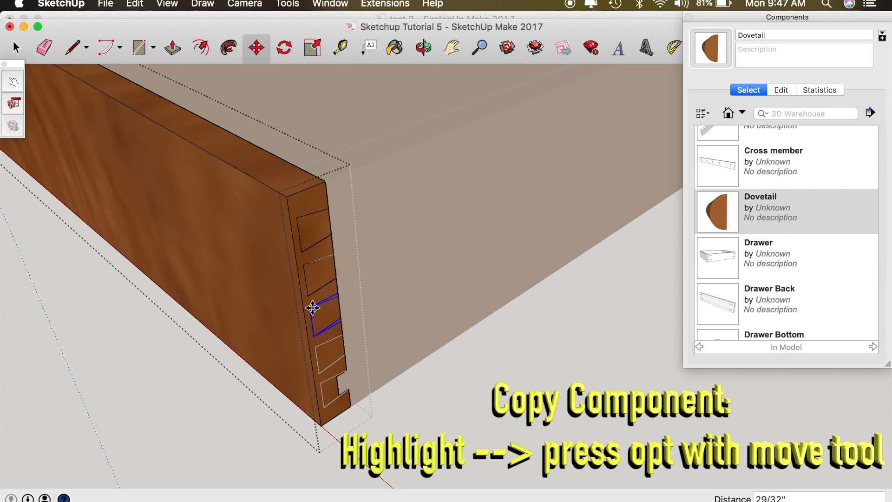
pyautogui.press('alt')
pyautogui.click(311, 308)
pyautogui.click(317, 347)
pyautogui.press('alt')
pyautogui.click(315, 347)
pyautogui.click(321, 385)
pyautogui.press('space')
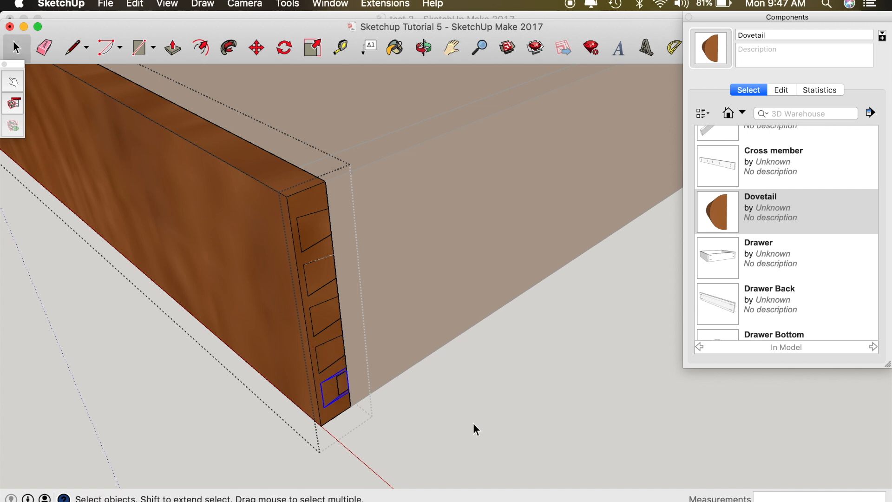
# Finish editing the board and delete the adjoining drawer board that carries the matching dovetails.
pyautogui.click(496, 430)
pyautogui.click(448, 171)
pyautogui.press('Delete')
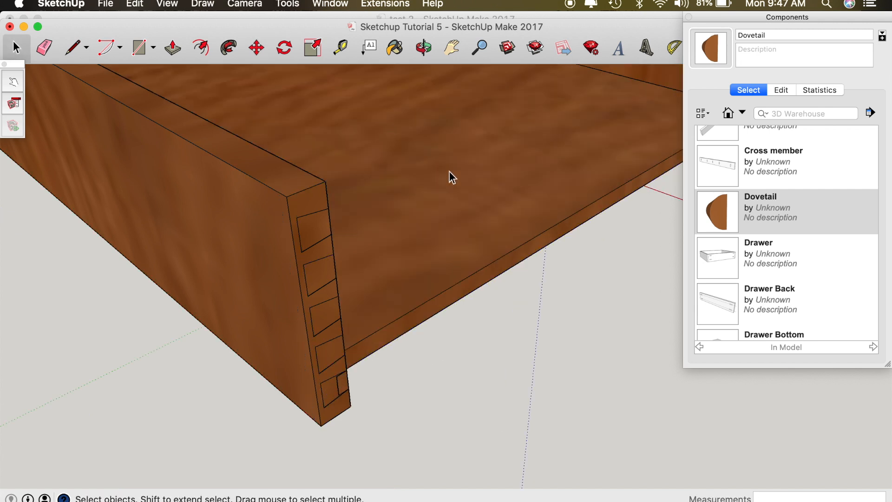
# Open the board holding the dovetail copies for editing and select its inner geometry.
pyautogui.press('o')
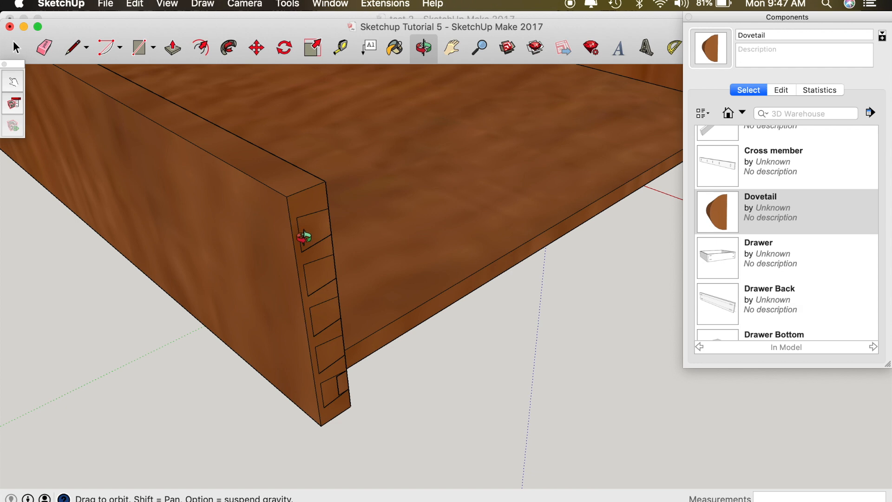
pyautogui.moveTo(293, 240); pyautogui.dragTo(4, 279)
pyautogui.moveTo(411, 199); pyautogui.dragTo(264, 136)
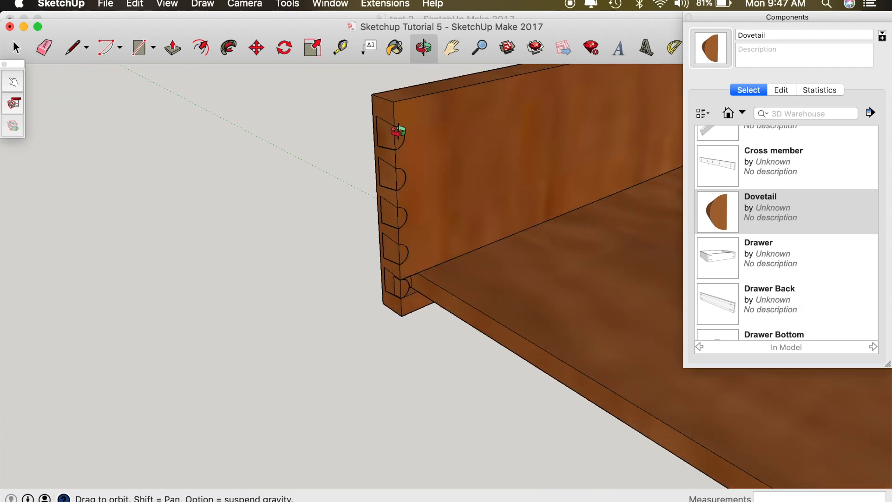
pyautogui.scroll(5, 397, 132)
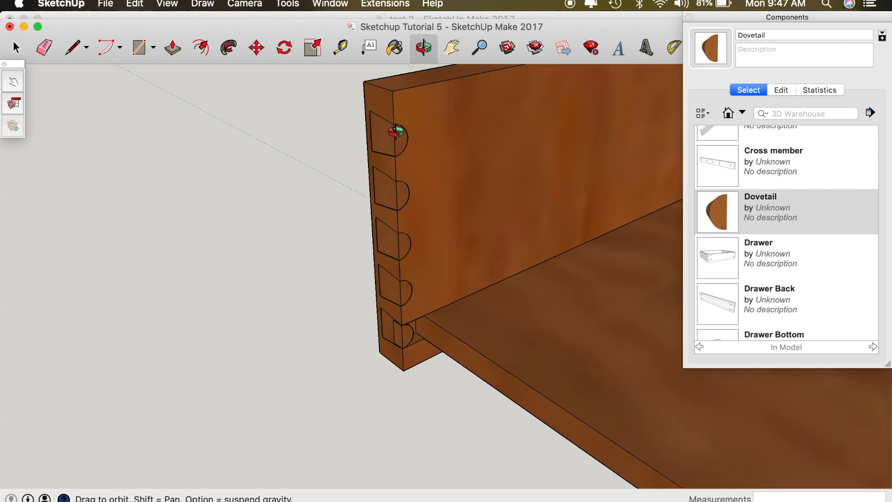
pyautogui.scroll(2, 395, 132)
pyautogui.moveTo(396, 131); pyautogui.dragTo(402, 193)
pyautogui.press('space')
pyautogui.click(520, 181)
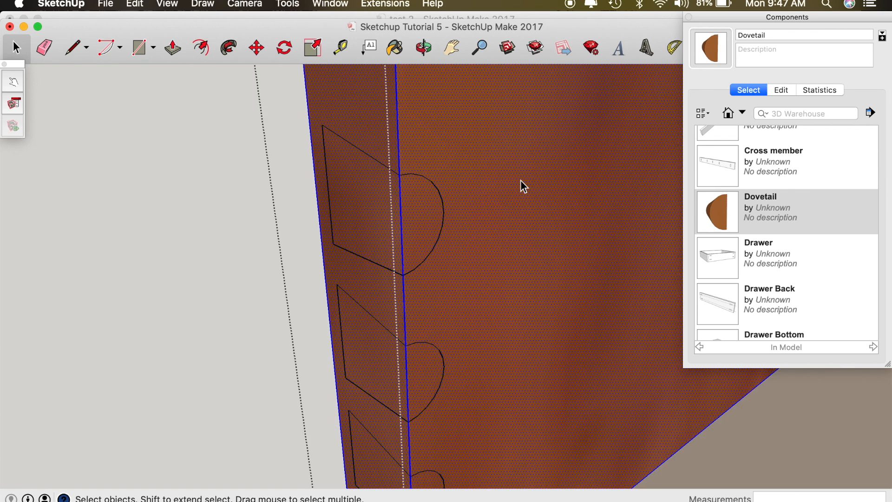
# Select the Dovetail components along the board's end and explode them into the board's geometry.
pyautogui.click(434, 216)
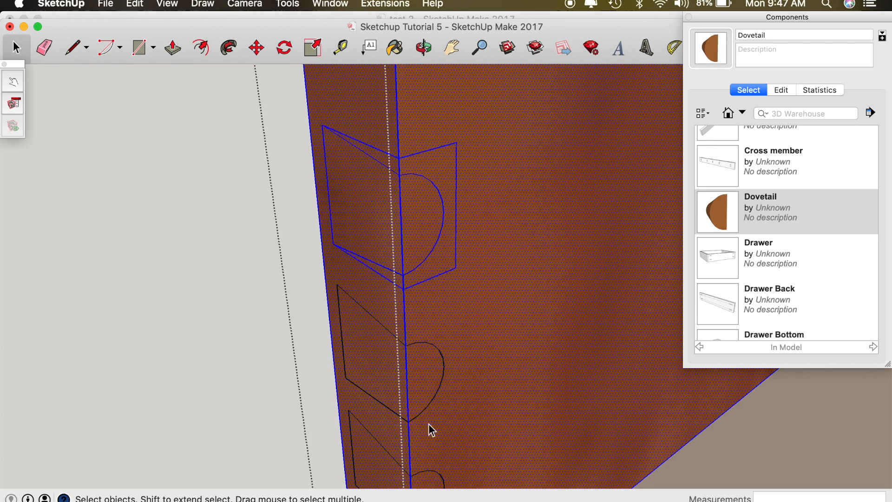
pyautogui.keyDown('shift'); pyautogui.click(419, 369); pyautogui.keyUp('shift')
pyautogui.press('o')
pyautogui.moveTo(418, 366); pyautogui.dragTo(435, 142)
pyautogui.moveTo(455, 349); pyautogui.dragTo(460, 187)
pyautogui.press('space')
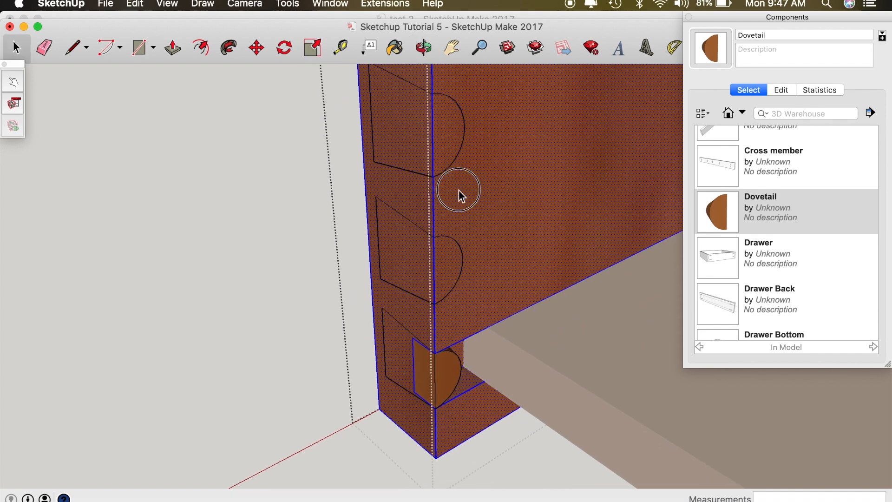
pyautogui.keyDown('shift'); pyautogui.click(446, 266); pyautogui.keyUp('shift')
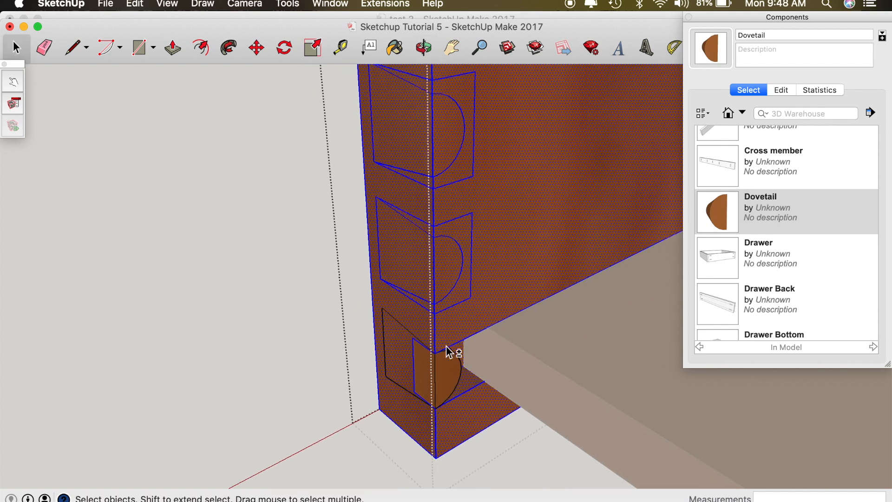
pyautogui.keyDown('shift'); pyautogui.click(394, 357); pyautogui.keyUp('shift')
pyautogui.rightClick(509, 220)
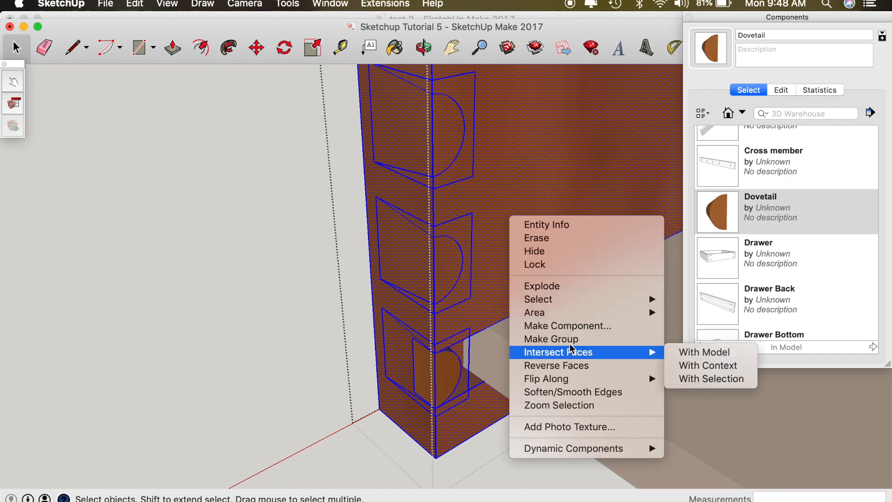
pyautogui.click(567, 286)
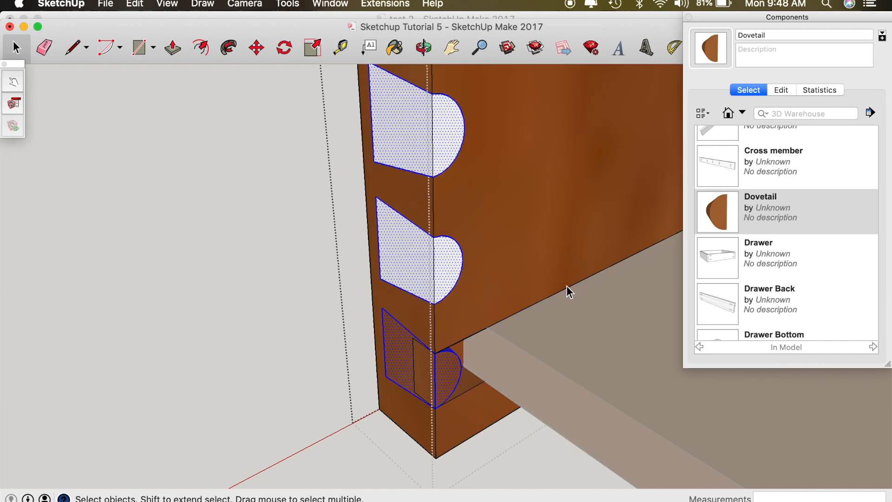
pyautogui.click(504, 241)
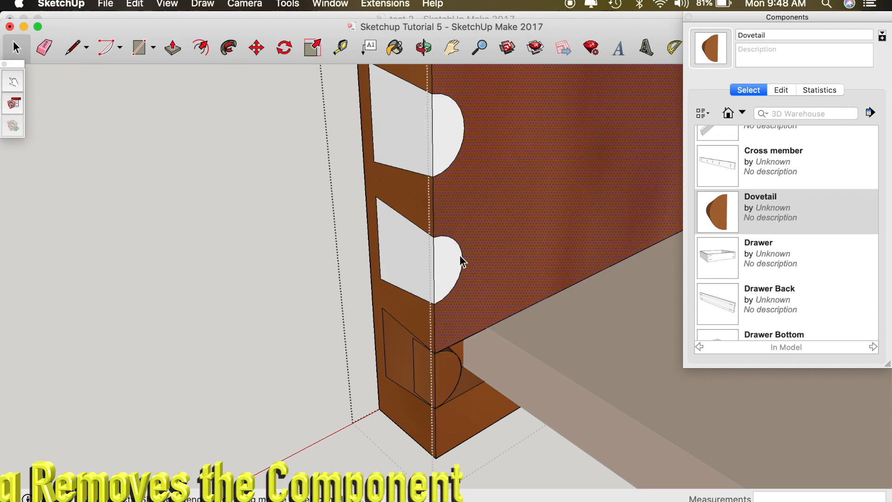
pyautogui.press('p')
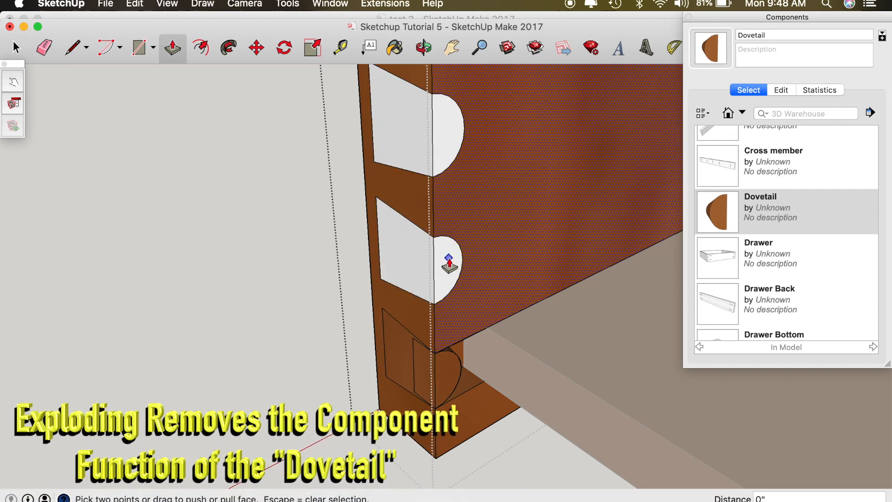
pyautogui.press('space')
pyautogui.click(319, 236)
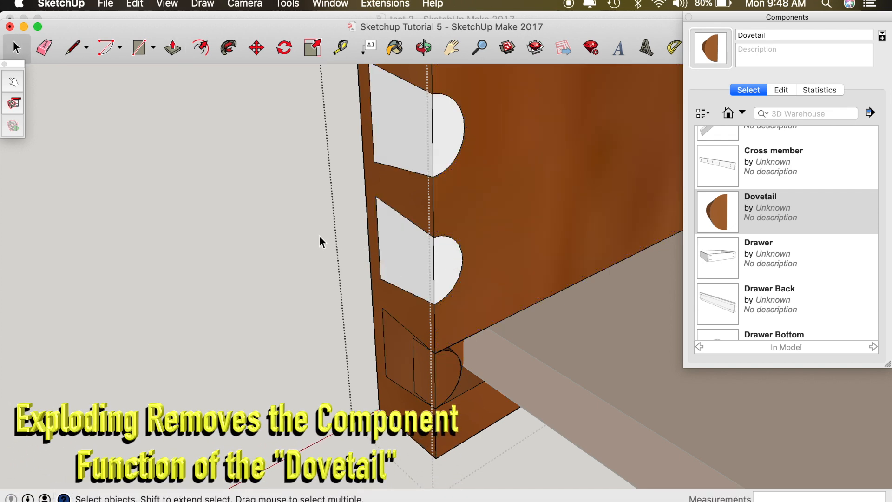
pyautogui.press('p')
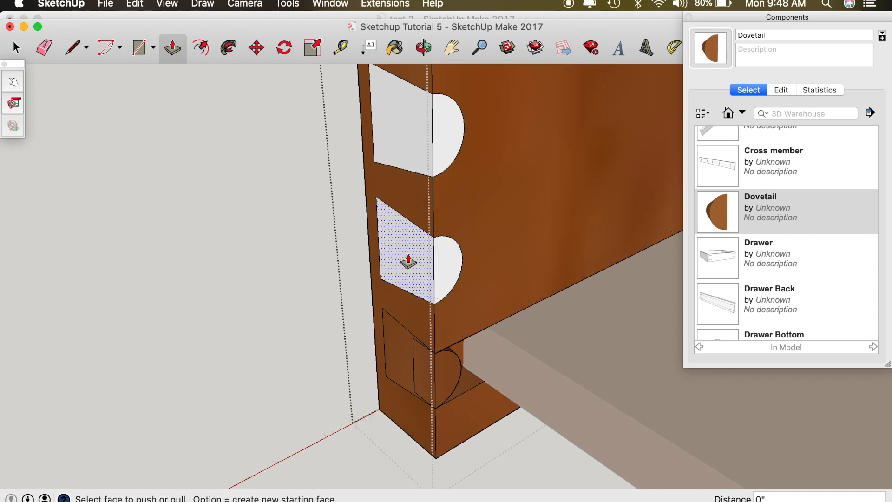
# Delete the faces covering the two lowest dovetail shapes to open their sockets.
pyautogui.press('space')
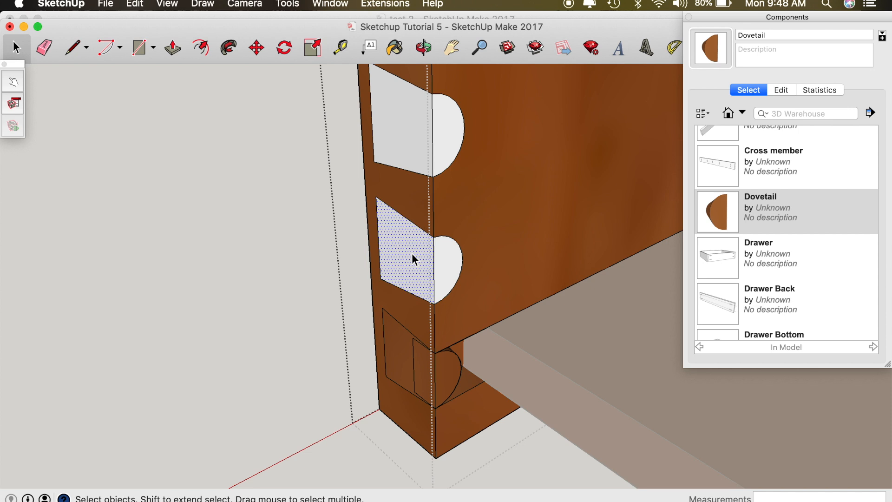
pyautogui.press('Delete')
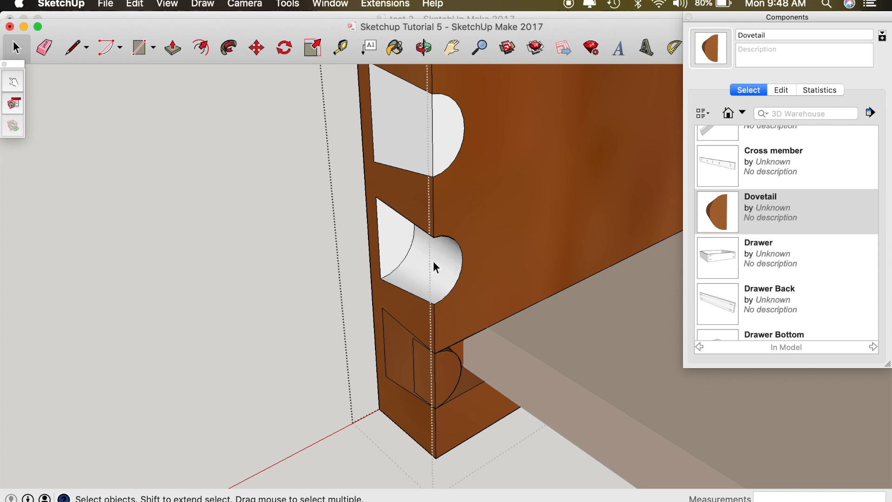
pyautogui.click(391, 355)
pyautogui.press('Delete')
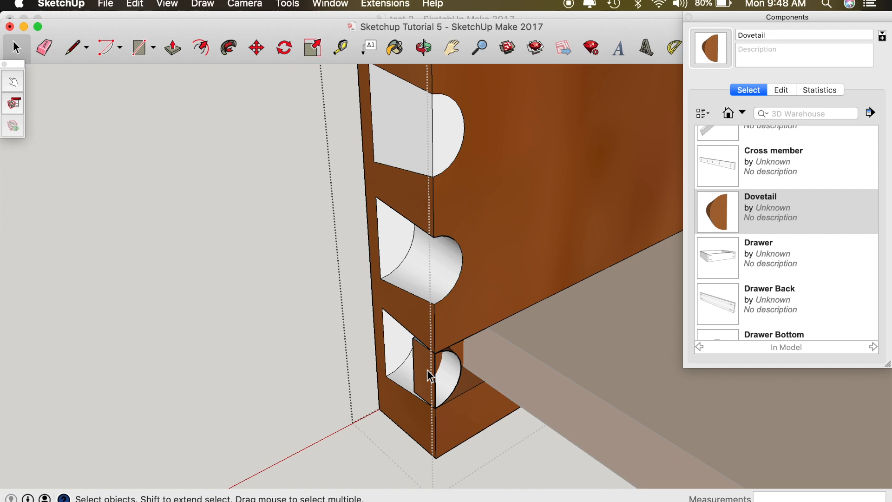
# Delete the end and inner faces covering the second and third dovetail shapes from the top of the board.
pyautogui.press('o')
pyautogui.moveTo(428, 369); pyautogui.dragTo(377, 291)
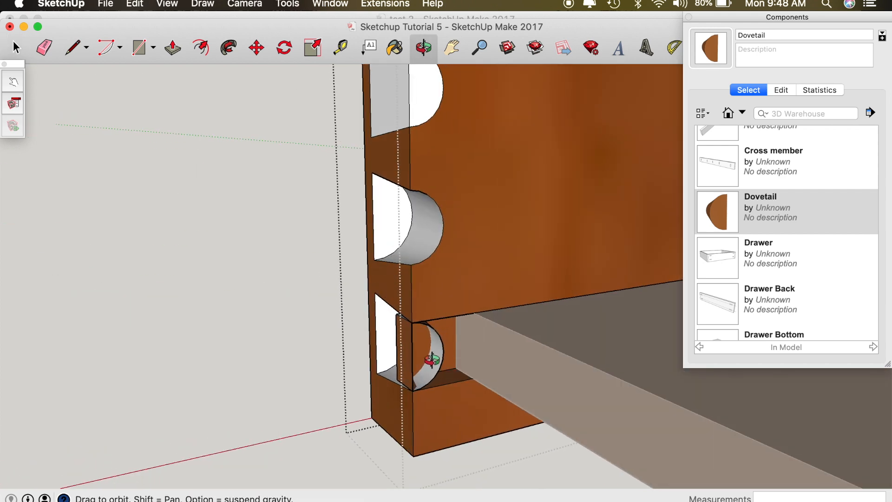
pyautogui.press('space')
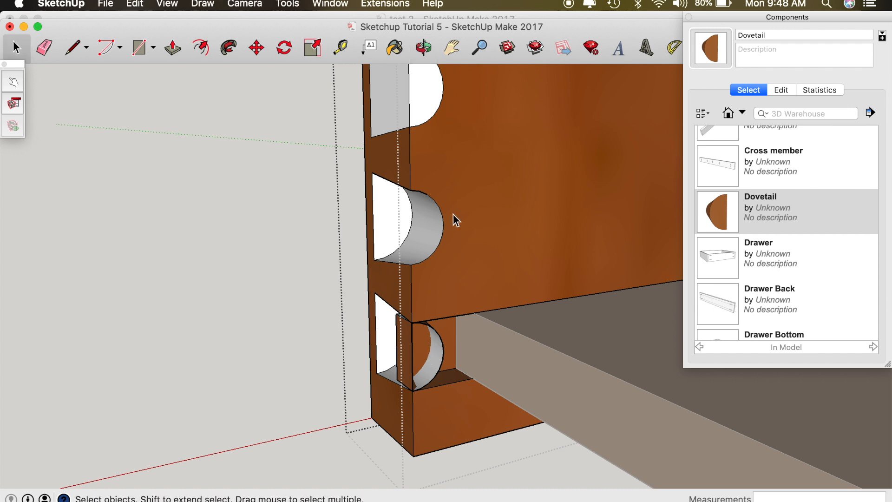
pyautogui.press('o')
pyautogui.moveTo(455, 211); pyautogui.dragTo(440, 252)
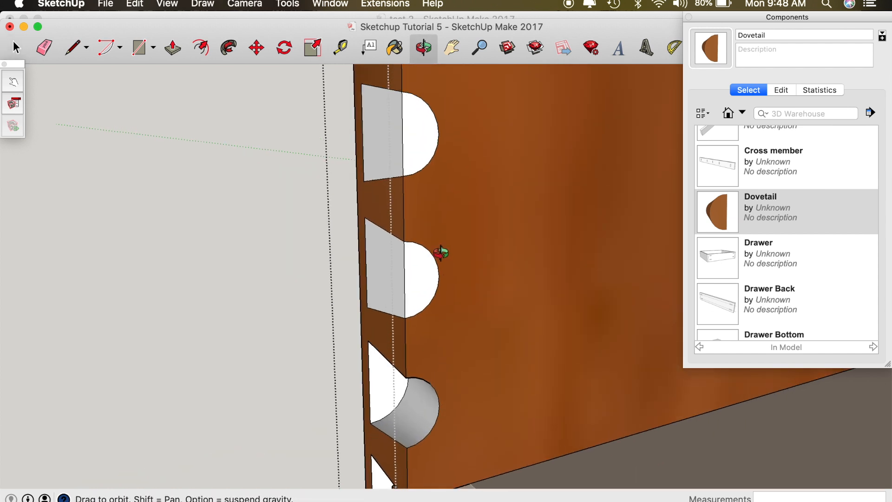
pyautogui.press('space')
pyautogui.press('Delete')
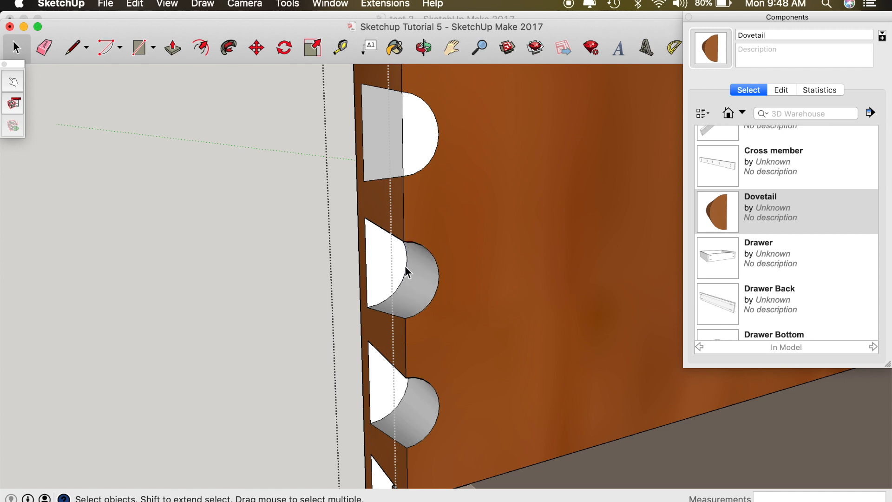
pyautogui.click(416, 140)
pyautogui.press('Delete')
pyautogui.click(387, 130)
pyautogui.press('Delete')
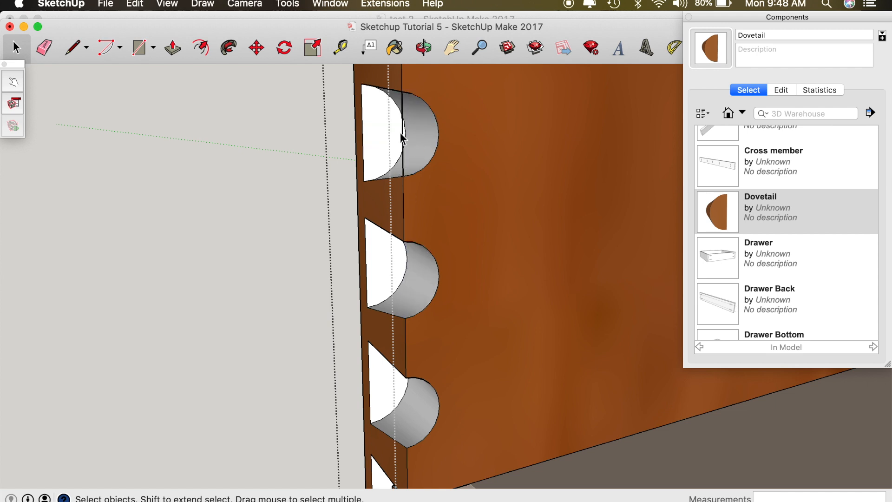
# Delete the end and inner faces covering the topmost dovetail shape to open its socket.
pyautogui.press('o')
pyautogui.moveTo(400, 133); pyautogui.dragTo(418, 307)
pyautogui.press('space')
pyautogui.click(408, 165)
pyautogui.press('Delete')
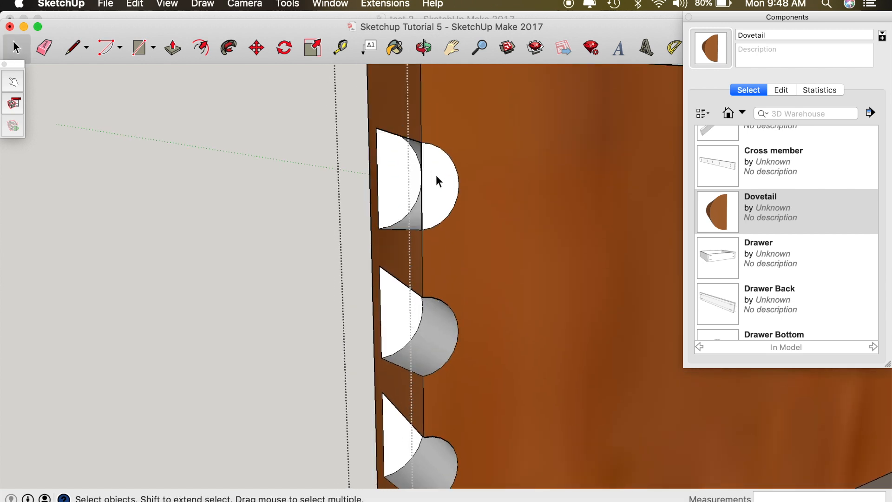
pyautogui.click(438, 176)
pyautogui.press('Delete')
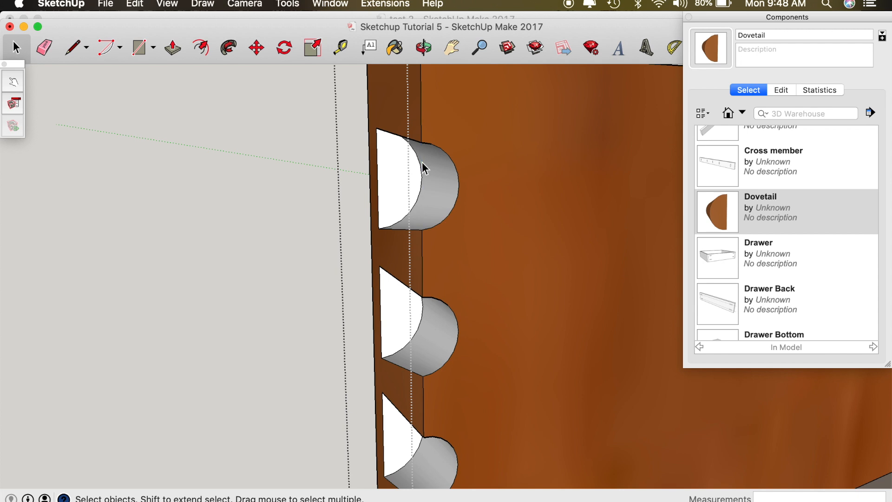
# Select the board's connected geometry around the lowest dovetail socket and intersect its faces with the selection.
pyautogui.press('o')
pyautogui.scroll(-3, 422, 162)
pyautogui.keyDown('shift'); pyautogui.moveTo(421, 420); pyautogui.dragTo(459, 265); pyautogui.keyUp('shift')
pyautogui.scroll(5, 459, 265)
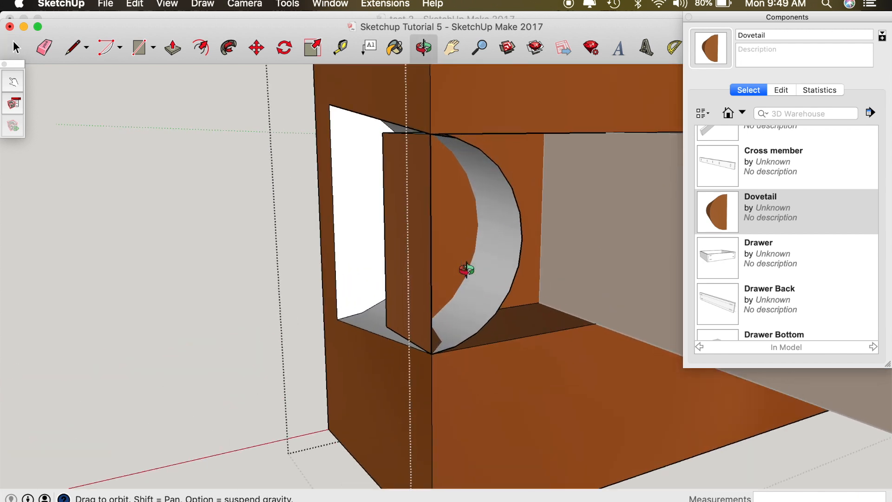
pyautogui.moveTo(500, 259); pyautogui.dragTo(486, 247)
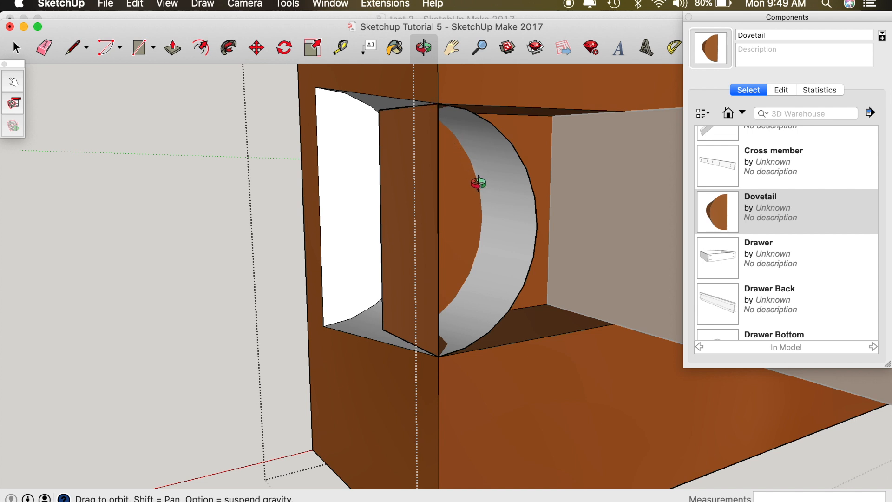
pyautogui.press('space')
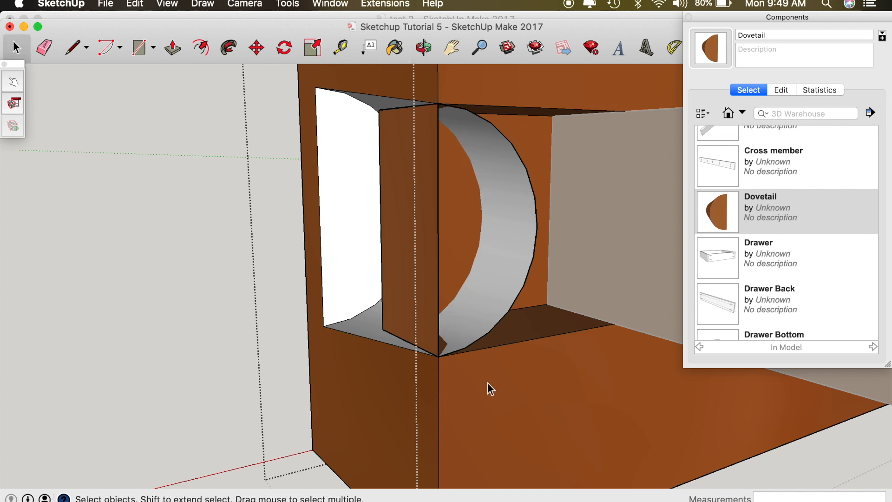
pyautogui.tripleClick(462, 400)
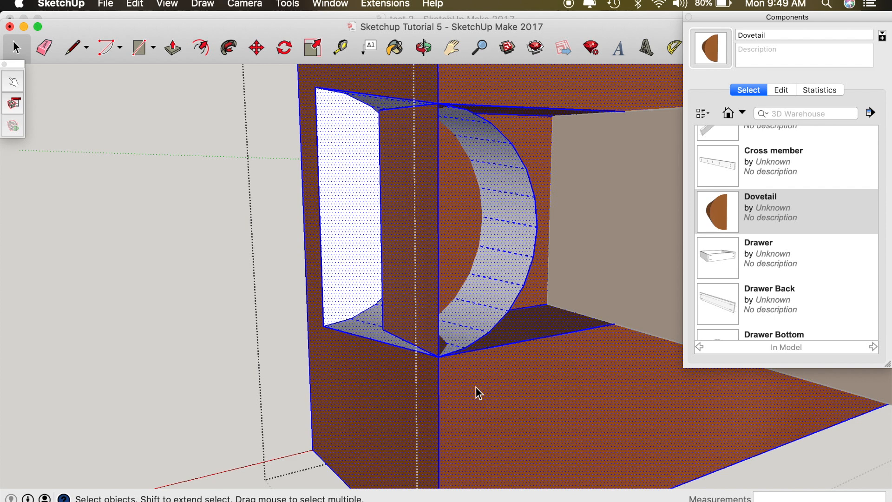
pyautogui.rightClick(476, 389)
pyautogui.moveTo(548, 424)
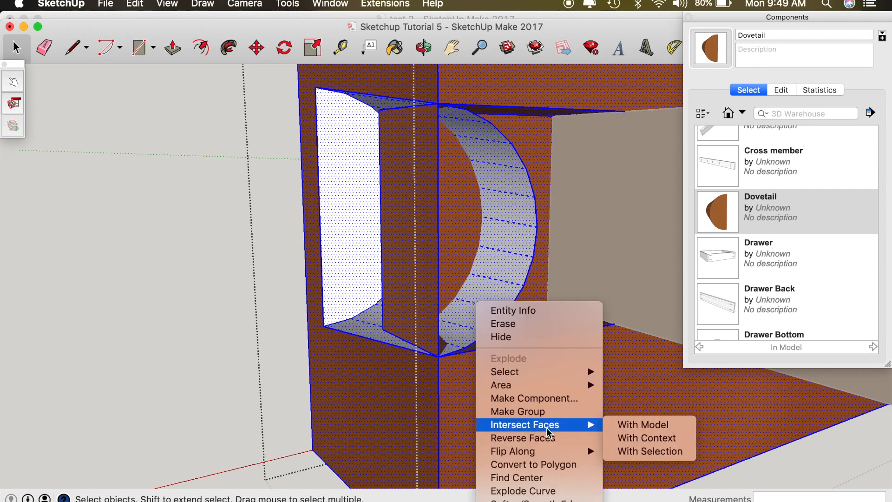
pyautogui.click(659, 457)
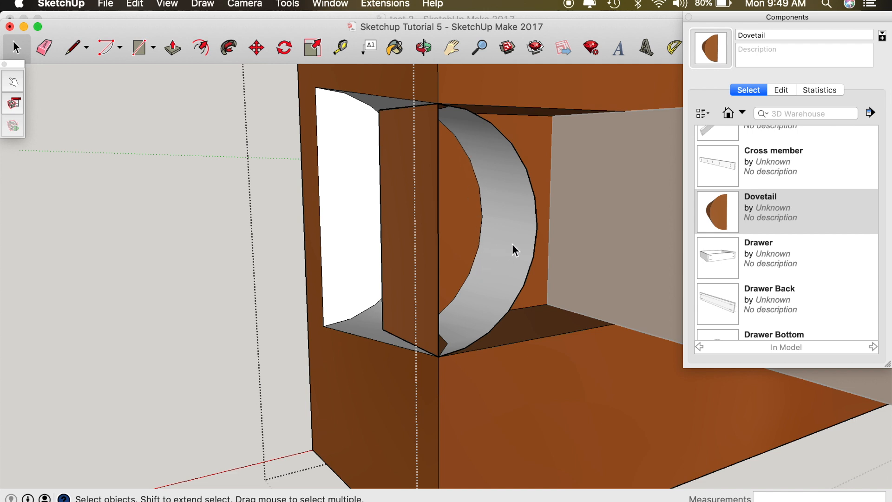
# Delete the leftover curved, end and inner faces and the edges blocking the lowest dovetail socket where it meets the groove.
pyautogui.press('Delete')
pyautogui.click(537, 228)
pyautogui.press('Delete')
pyautogui.click(461, 207)
pyautogui.press('Delete')
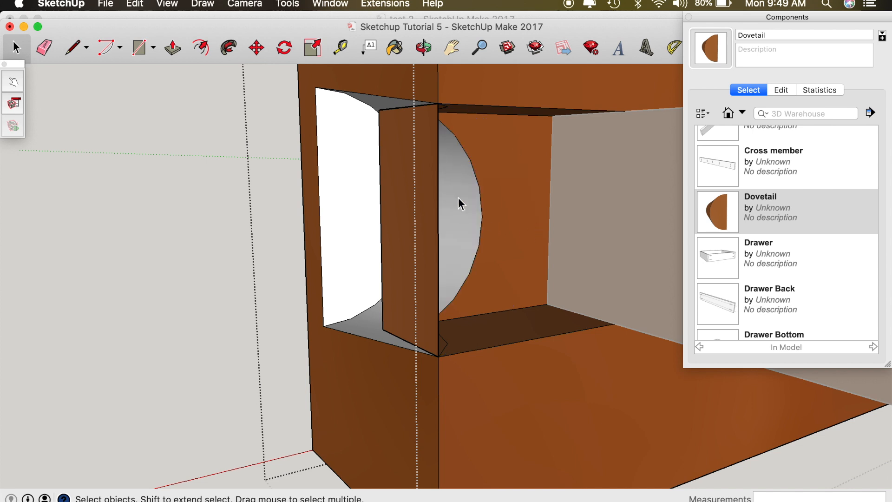
pyautogui.click(415, 184)
pyautogui.press('Delete')
pyautogui.click(438, 185)
pyautogui.press('Delete')
pyautogui.click(380, 188)
pyautogui.press('Delete')
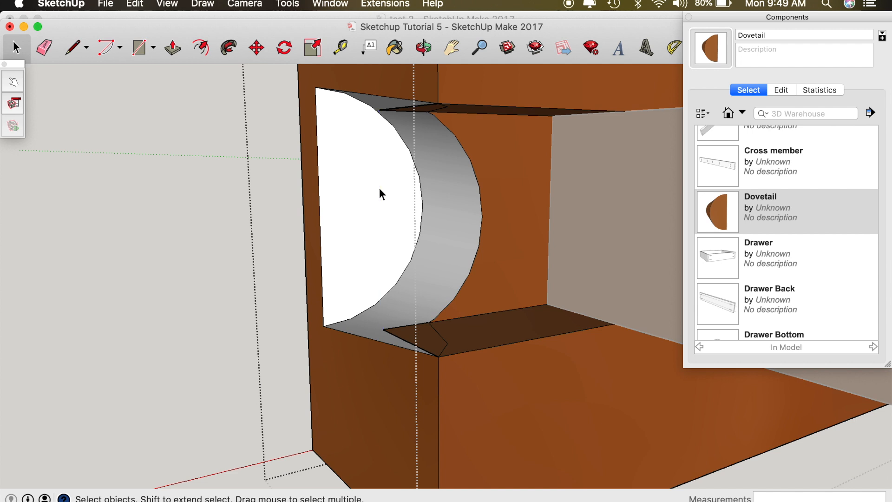
# Delete the leftover groove face fragments and stray edges that cross the lowest dovetail socket.
pyautogui.press('o')
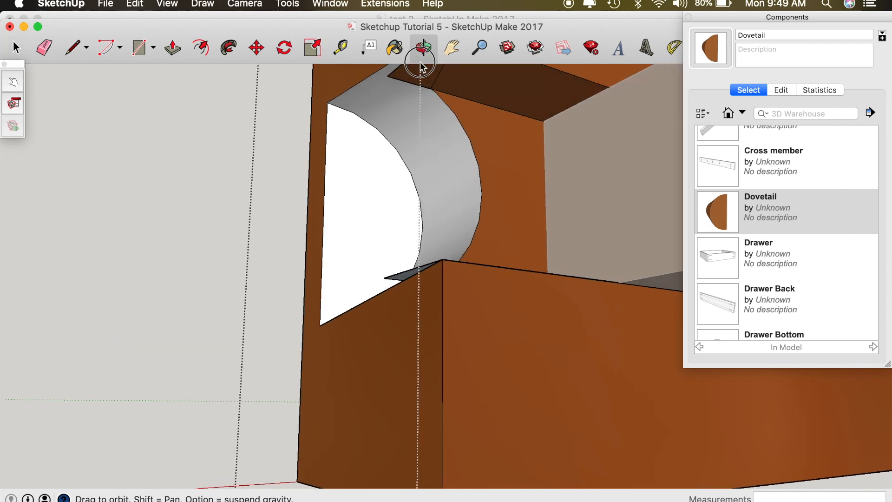
pyautogui.moveTo(434, 90); pyautogui.dragTo(425, 176)
pyautogui.press('space')
pyautogui.click(425, 175)
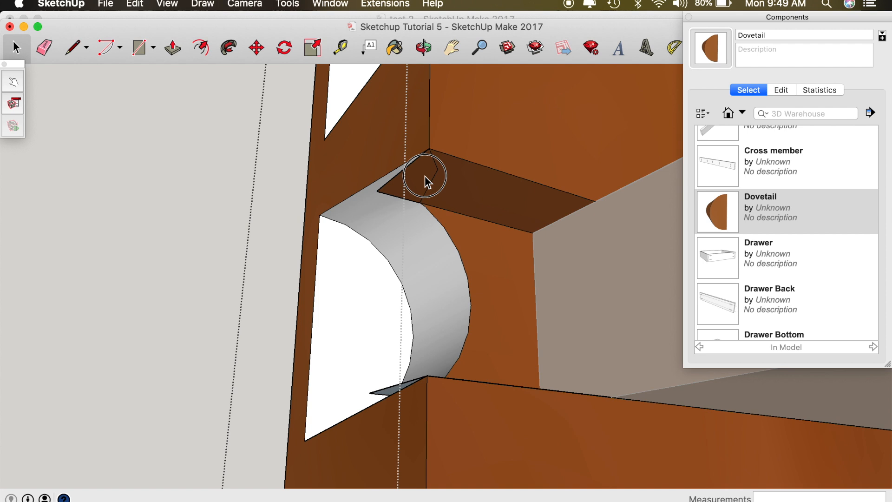
pyautogui.press('Delete')
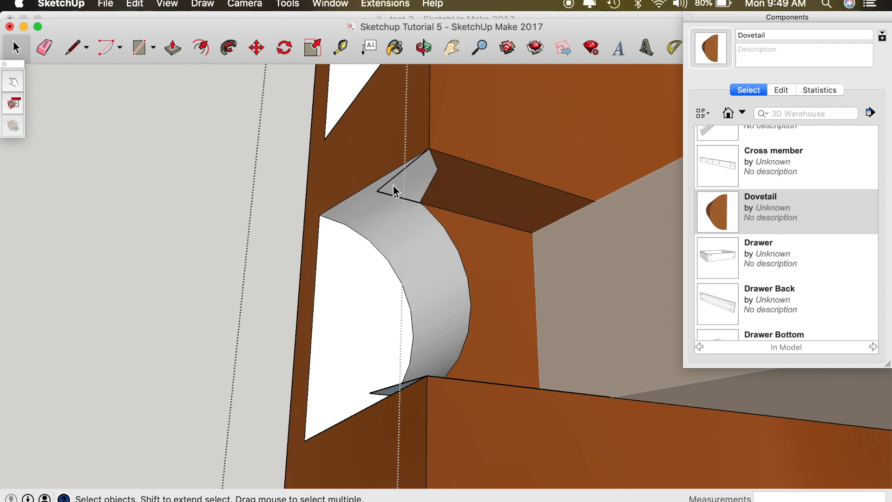
pyautogui.click(391, 181)
pyautogui.press('Delete')
pyautogui.press('o')
pyautogui.moveTo(446, 261)
pyautogui.mouseDown()
pyautogui.moveTo(458, 413)
pyautogui.moveTo(443, 414)
pyautogui.moveTo(538, 295)
pyautogui.moveTo(537, 358)
pyautogui.mouseUp()
pyautogui.press('e')
pyautogui.moveTo(502, 315)
pyautogui.mouseDown()
pyautogui.moveTo(507, 339)
pyautogui.moveTo(497, 345)
pyautogui.moveTo(613, 272)
pyautogui.moveTo(671, 207)
pyautogui.moveTo(480, 288)
pyautogui.moveTo(510, 218)
pyautogui.moveTo(530, 119)
pyautogui.moveTo(522, 189)
pyautogui.moveTo(528, 146)
pyautogui.mouseUp()
# Select all of the board's geometry and paint it with the reddish-brown material from the Wood collection.
pyautogui.press('o')
pyautogui.scroll(-3, 504, 231)
pyautogui.press('space')
pyautogui.tripleClick(510, 205)
pyautogui.press('b')
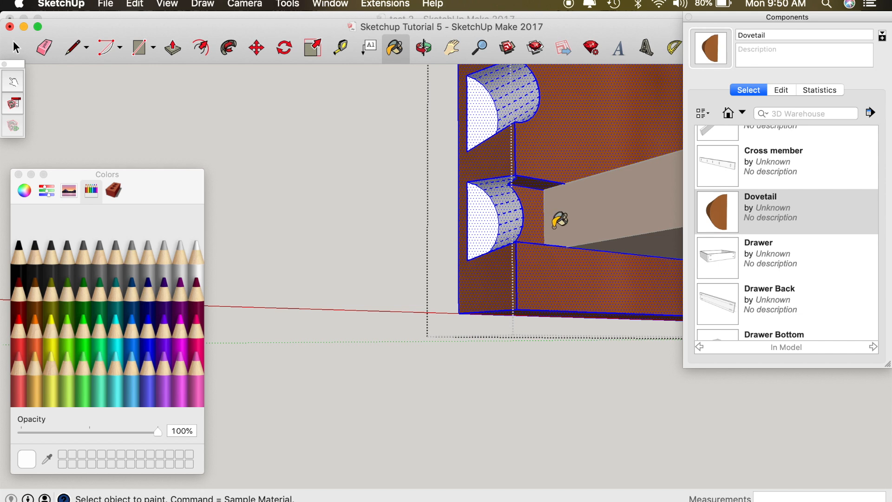
pyautogui.click(113, 190)
pyautogui.click(42, 288)
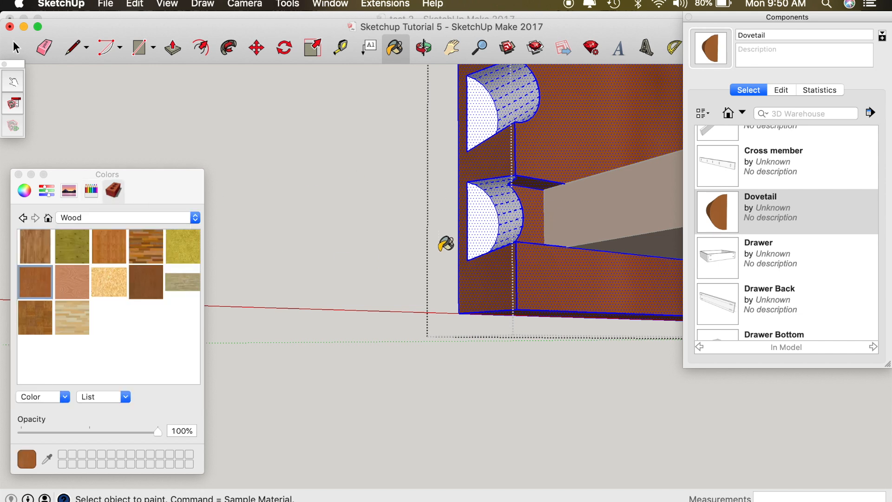
pyautogui.click(485, 214)
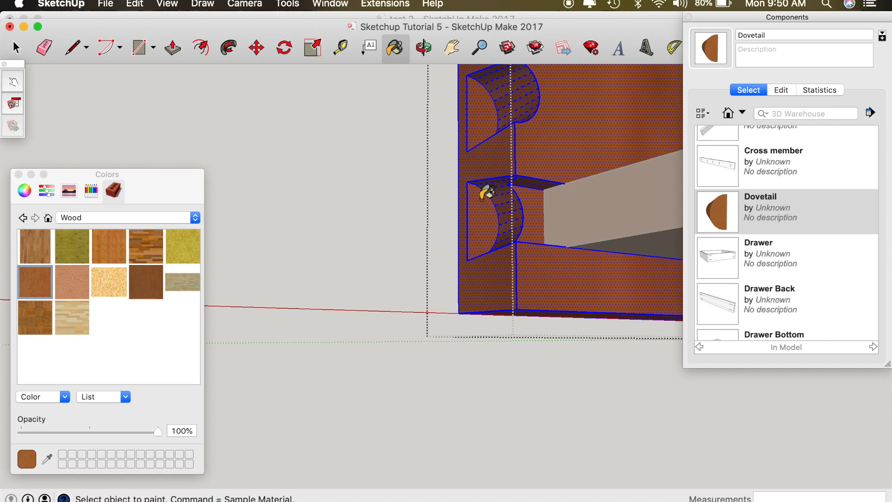
# Finish editing the board and examine the dovetail sockets at the drawer's corner from the outside.
pyautogui.press('o')
pyautogui.moveTo(497, 193); pyautogui.dragTo(464, 354)
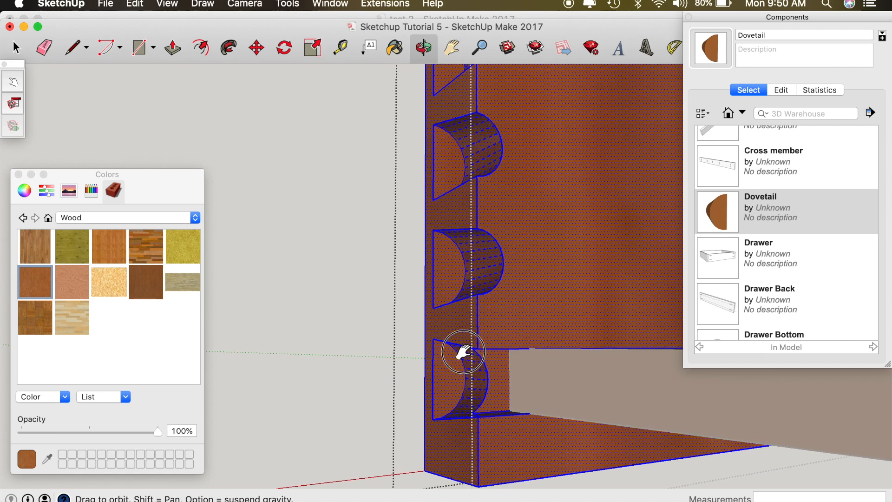
pyautogui.scroll(-6, 516, 221)
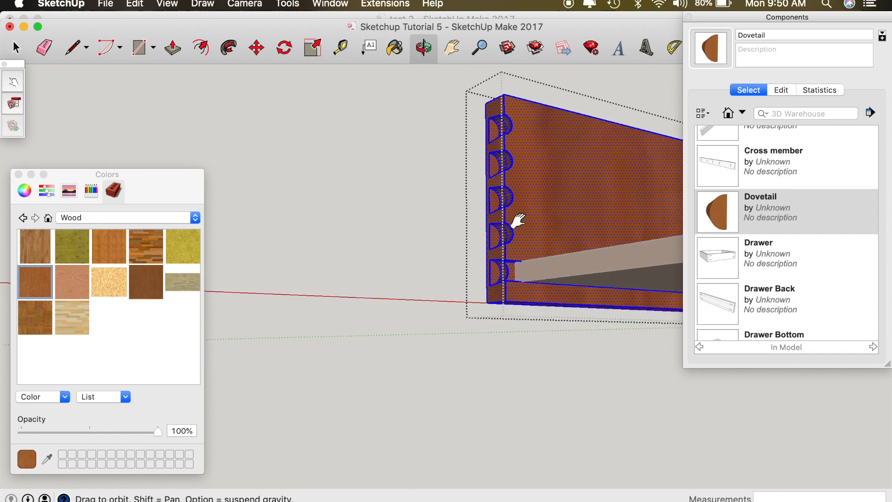
pyautogui.press('space')
pyautogui.click(385, 252)
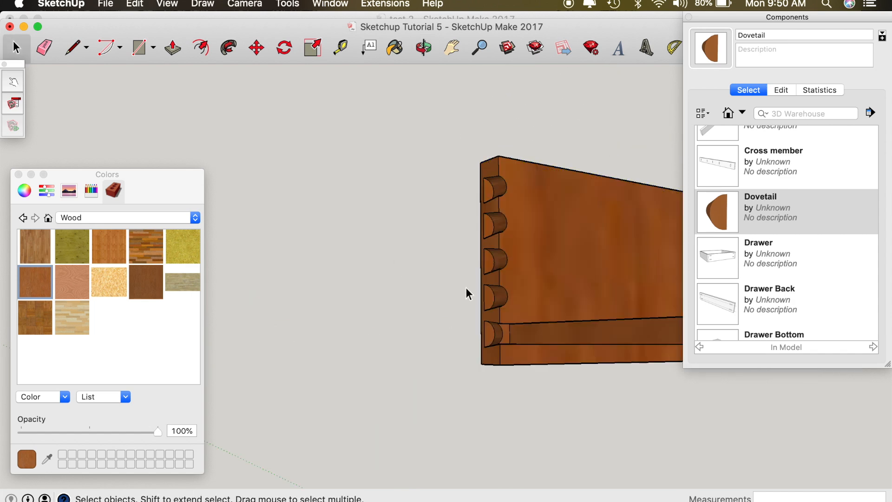
pyautogui.press('o')
pyautogui.moveTo(464, 287); pyautogui.dragTo(692, 291)
pyautogui.moveTo(521, 217); pyautogui.dragTo(422, 214)
pyautogui.press('space')
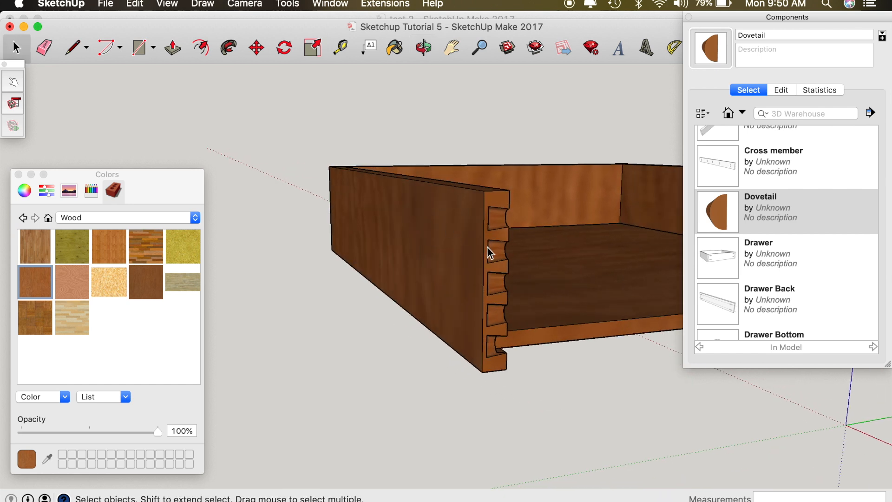
# Restore the drawer's mating board and move it about 1 29/32" away from the socketed board at the corner.
pyautogui.press('super+z')
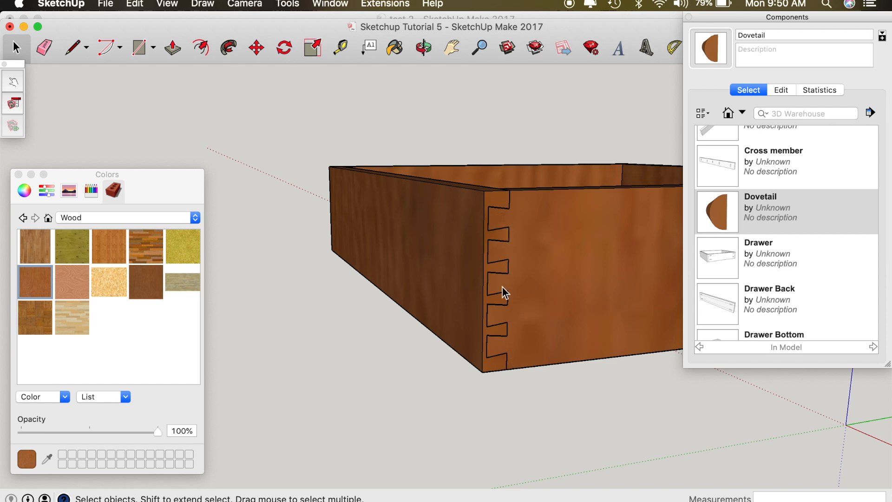
pyautogui.click(495, 351)
pyautogui.press('m')
pyautogui.click(494, 346)
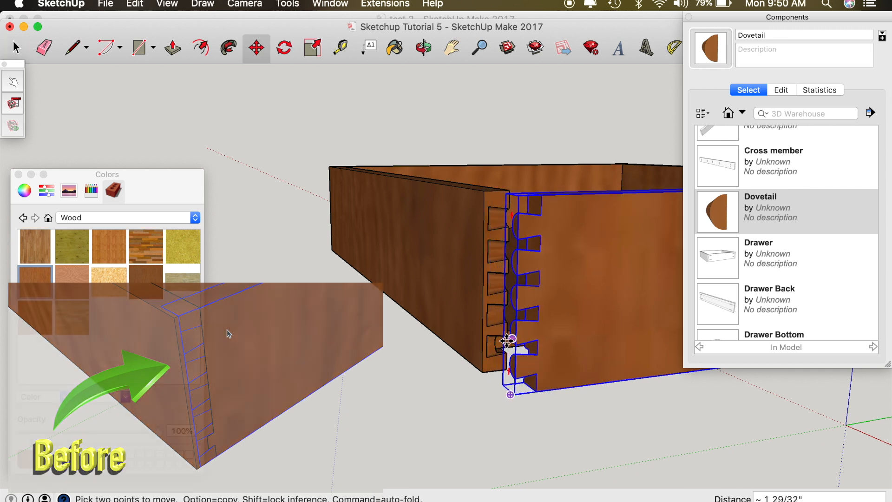
pyautogui.moveTo(490, 335); pyautogui.dragTo(501, 367, button='middle')
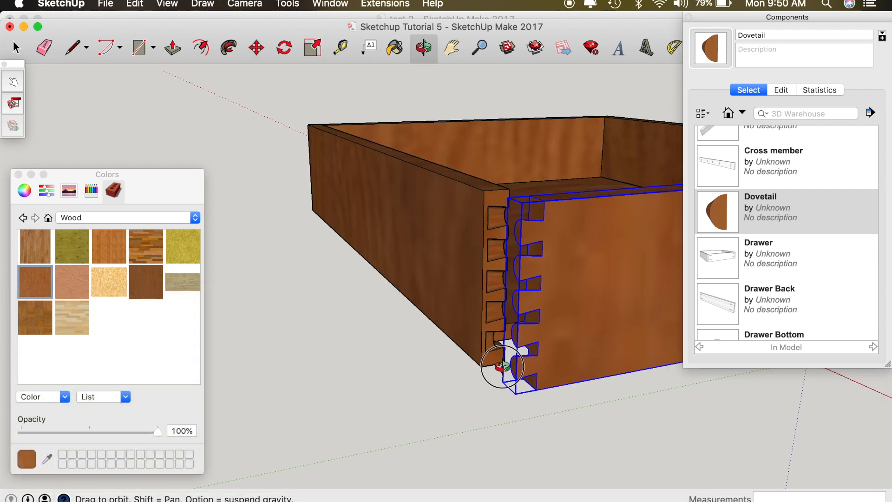
pyautogui.moveTo(477, 250); pyautogui.dragTo(530, 327)
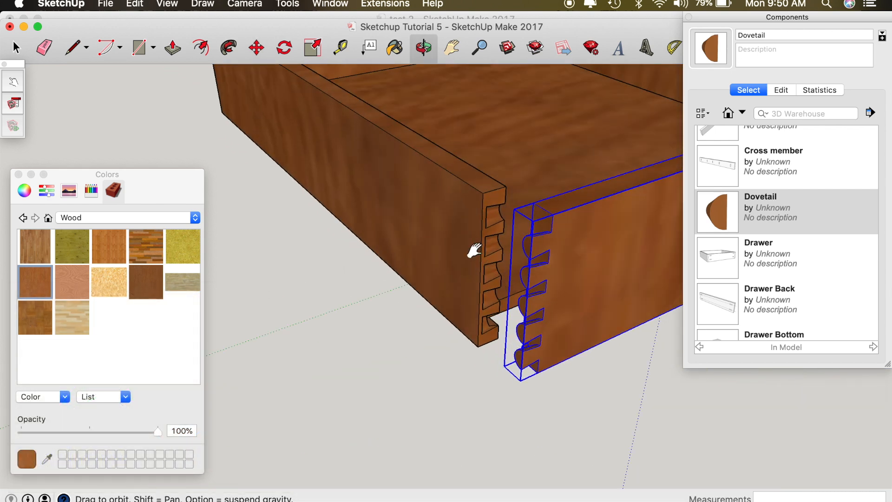
pyautogui.moveTo(474, 251); pyautogui.dragTo(492, 346)
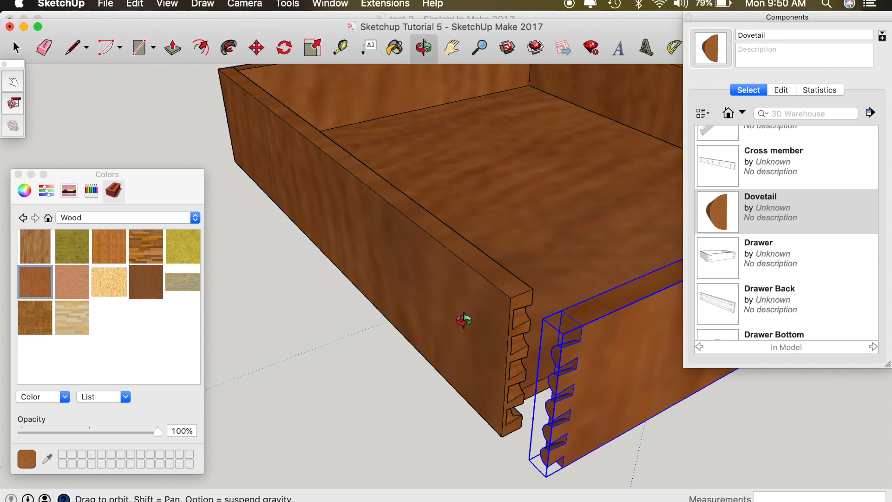
# Open the socketed board for editing at its other end and push that end face inward to about half the board's length.
pyautogui.moveTo(309, 163); pyautogui.dragTo(685, 255)
pyautogui.keyDown('shift'); pyautogui.moveTo(307, 286); pyautogui.dragTo(674, 88); pyautogui.keyUp('shift')
pyautogui.press('space')
pyautogui.doubleClick(466, 191)
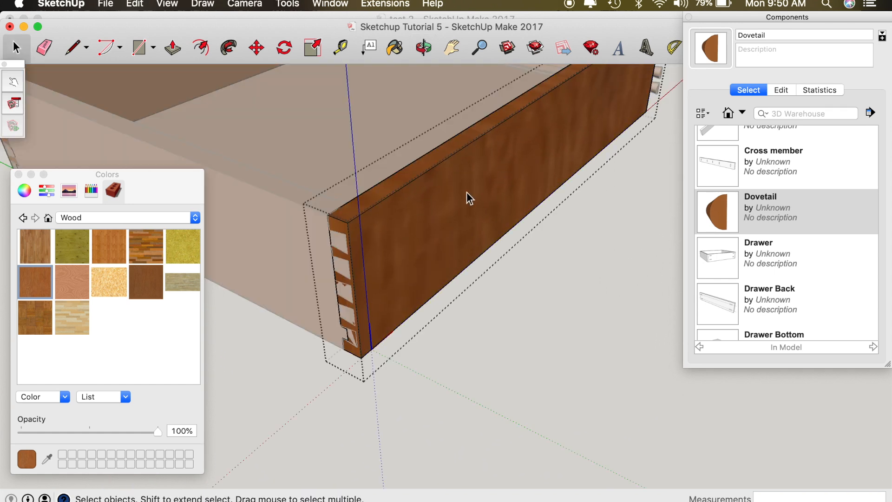
pyautogui.press('p')
pyautogui.moveTo(341, 232); pyautogui.dragTo(285, 225)
pyautogui.press('o')
pyautogui.press('m')
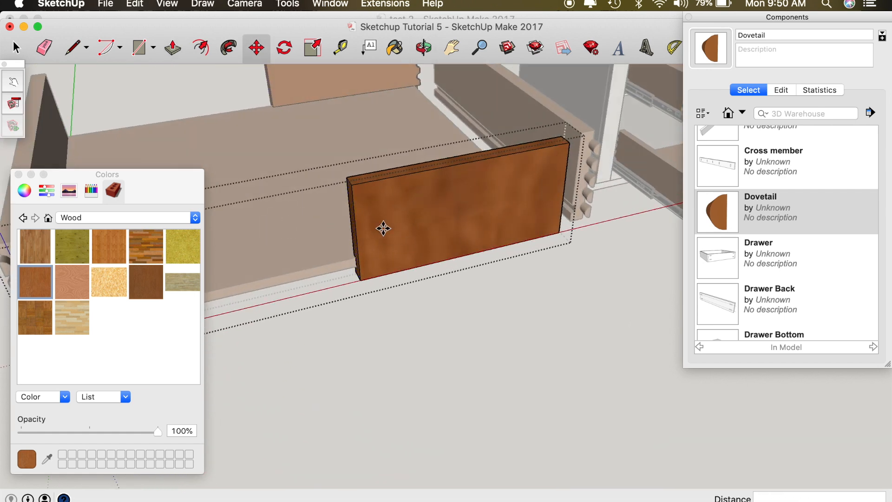
pyautogui.click(564, 190)
pyautogui.press('alt')
pyautogui.press('Escape')
pyautogui.press('space')
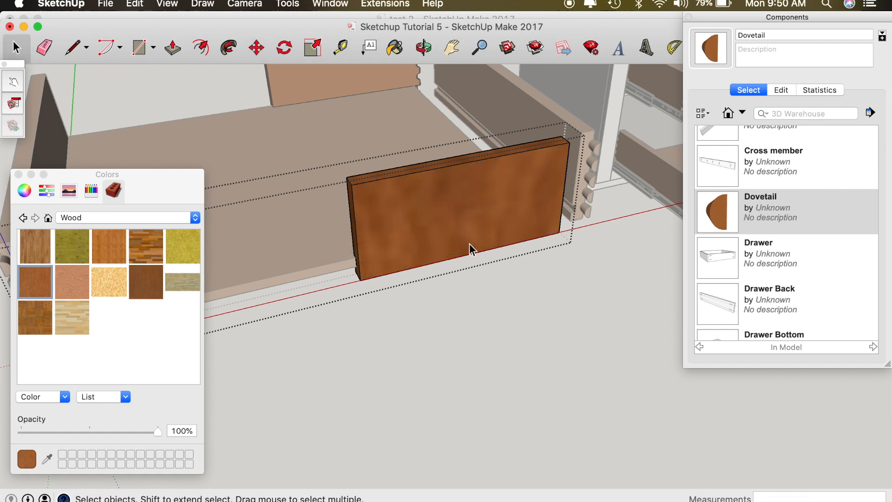
# Select the shortened board's geometry and copy it about 12 29/32" along the red axis toward the opposite corner.
pyautogui.press('m')
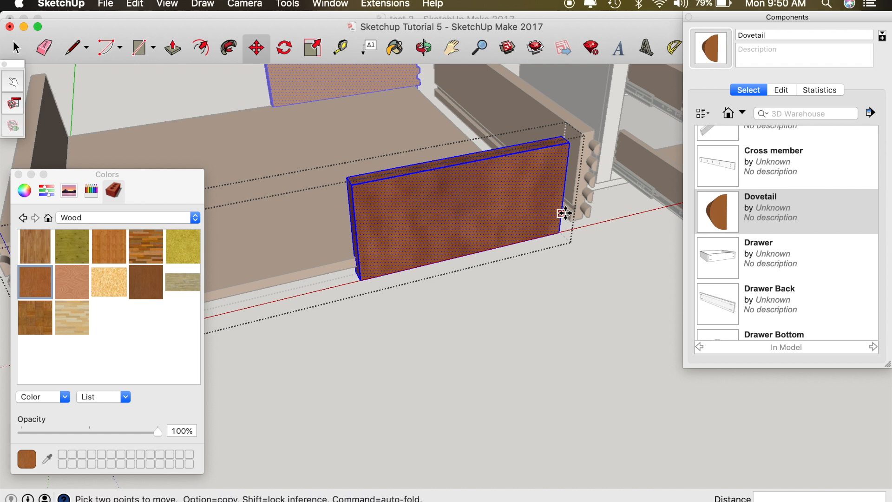
pyautogui.click(565, 177)
pyautogui.press('alt')
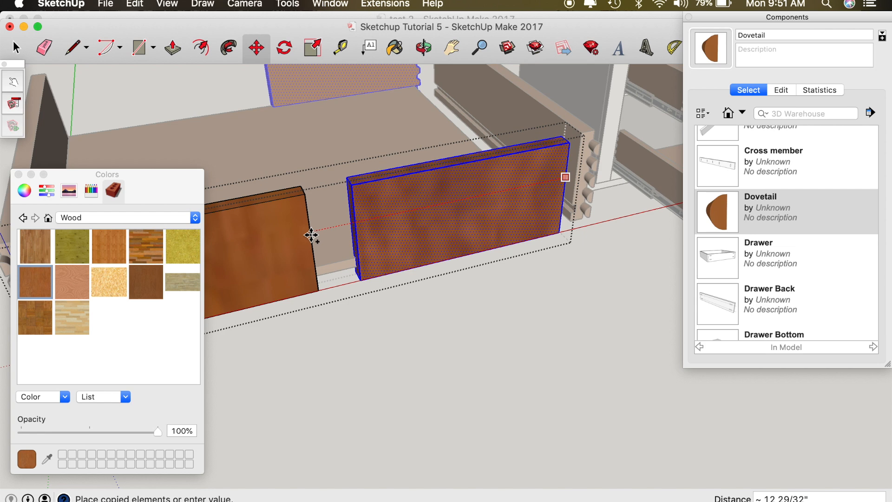
pyautogui.click(311, 234)
# Flip the copied half board along the red direction so its sockets face the opposite corner.
pyautogui.press('o')
pyautogui.moveTo(311, 237); pyautogui.dragTo(614, 199)
pyautogui.press('space')
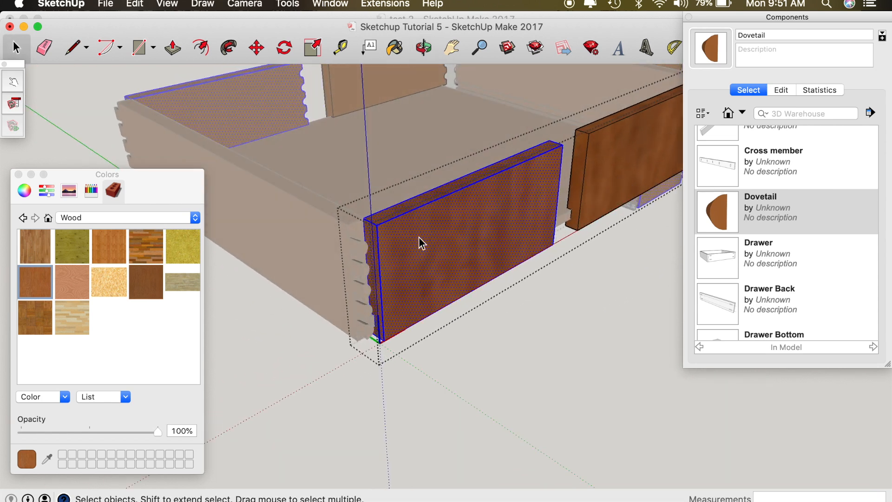
pyautogui.rightClick(419, 237)
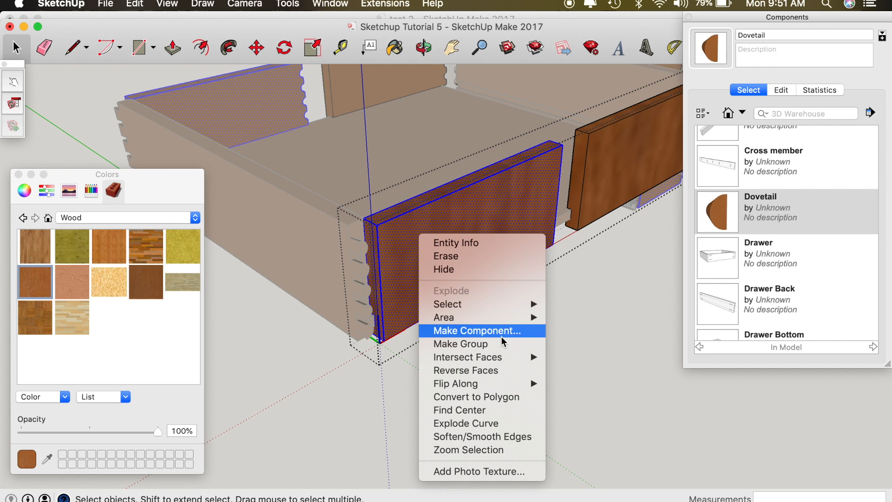
pyautogui.moveTo(511, 383)
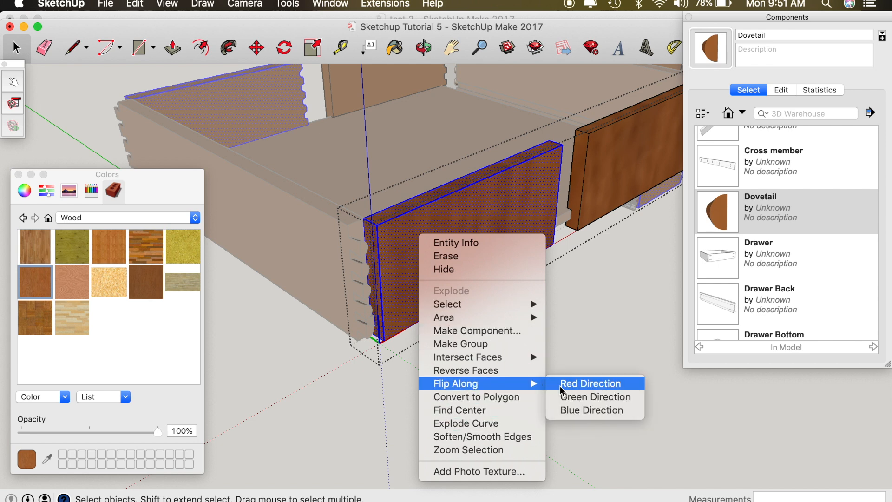
pyautogui.click(559, 386)
# Move the flipped half board about 23/32" from its upper corner onto the side board's corner so its sockets meet the dovetails.
pyautogui.moveTo(381, 244); pyautogui.dragTo(417, 200, button='middle')
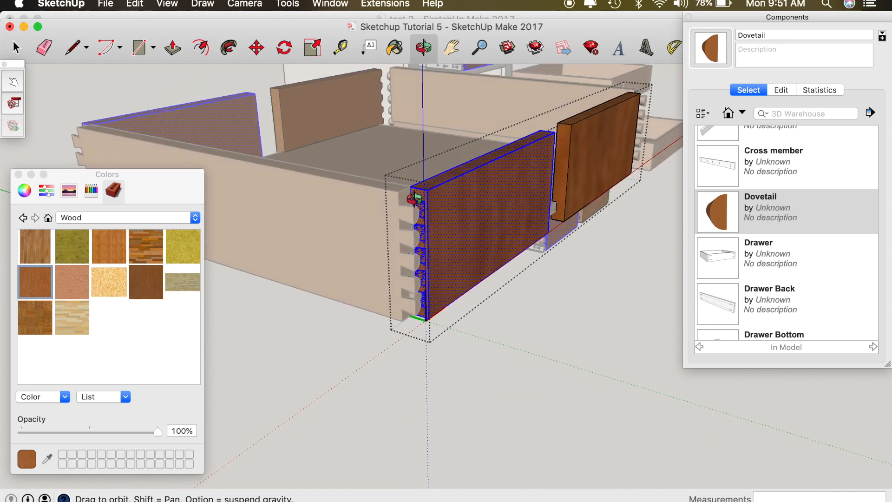
pyautogui.scroll(5, 413, 190)
pyautogui.press('m')
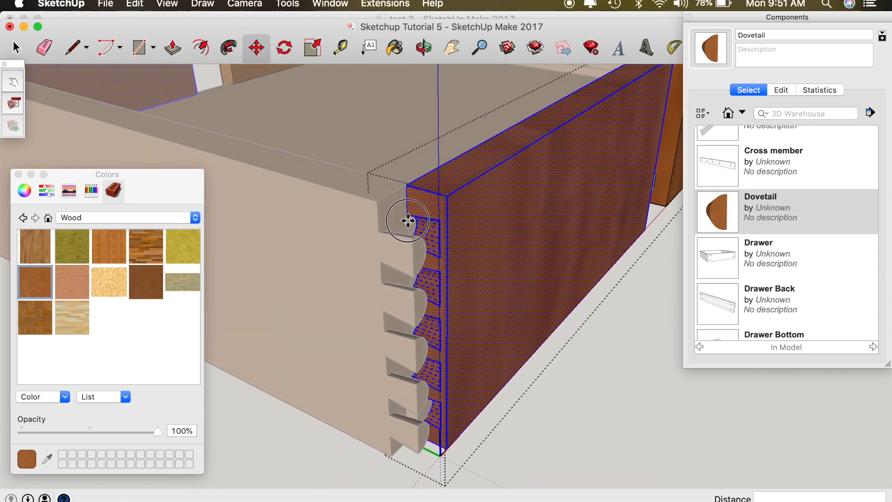
pyautogui.click(407, 187)
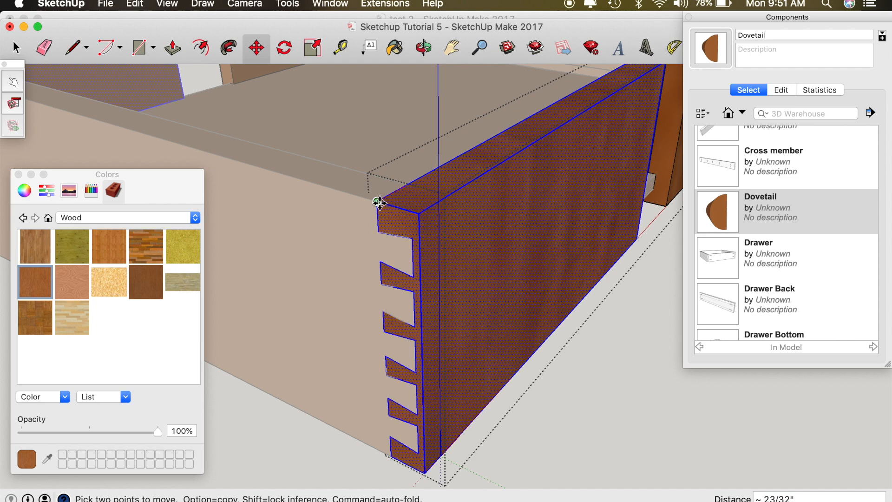
# Pull the flipped half's inner end face about 2 49/64" to meet the other half, and erase the seam on the board's outer side.
pyautogui.press('o')
pyautogui.keyDown('shift'); pyautogui.moveTo(600, 200); pyautogui.dragTo(392, 323); pyautogui.keyUp('shift')
pyautogui.press('p')
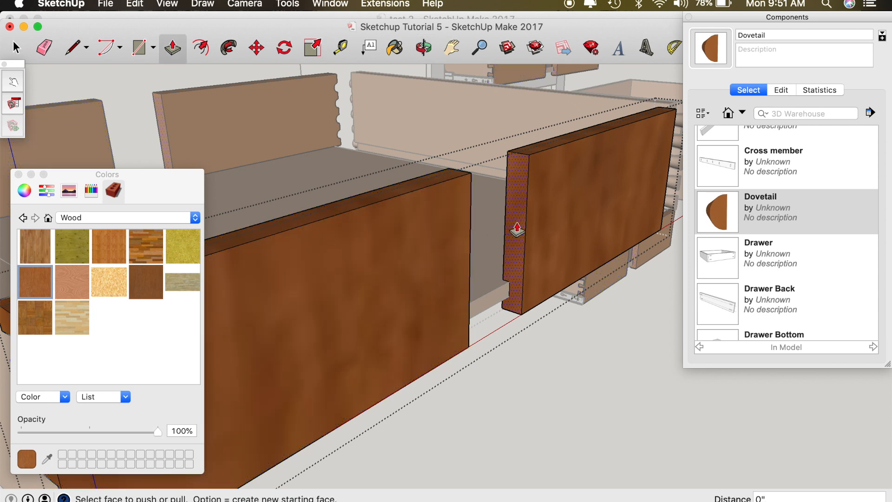
pyautogui.click(517, 228)
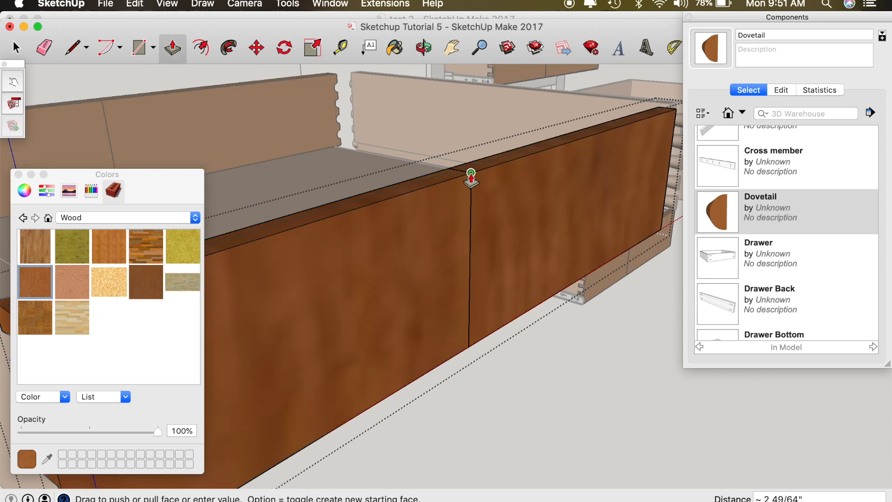
pyautogui.click(471, 176)
pyautogui.press('e')
pyautogui.click(468, 180)
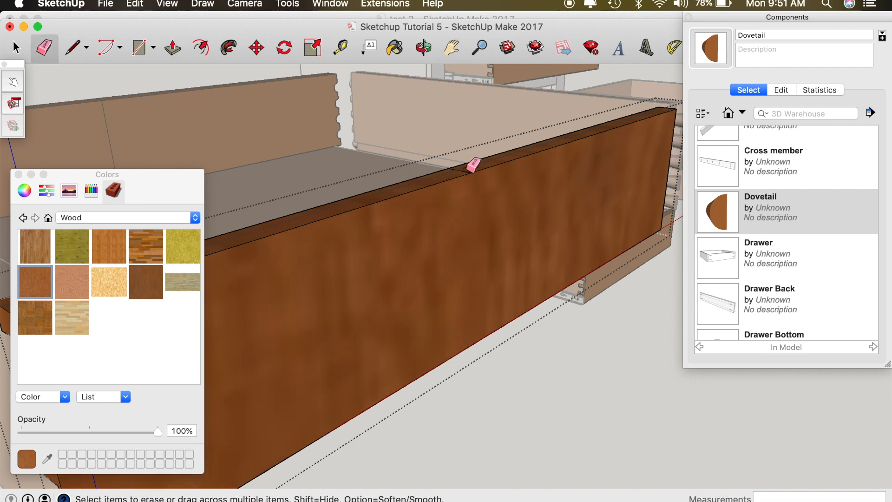
# Close the board for editing and hide the drawer bottom to expose the board's inner groove.
pyautogui.press('o')
pyautogui.moveTo(485, 180)
pyautogui.mouseDown()
pyautogui.moveTo(741, 302)
pyautogui.moveTo(621, 225)
pyautogui.moveTo(641, 203)
pyautogui.mouseUp()
pyautogui.press('e')
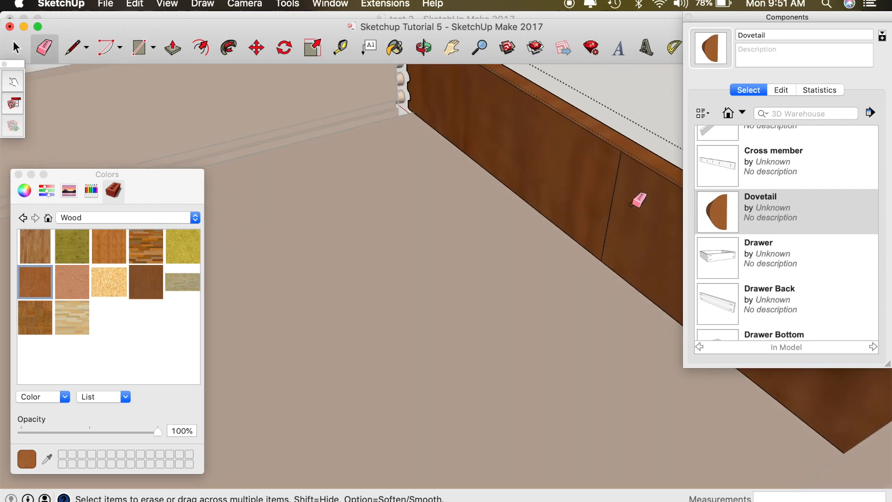
pyautogui.press('space')
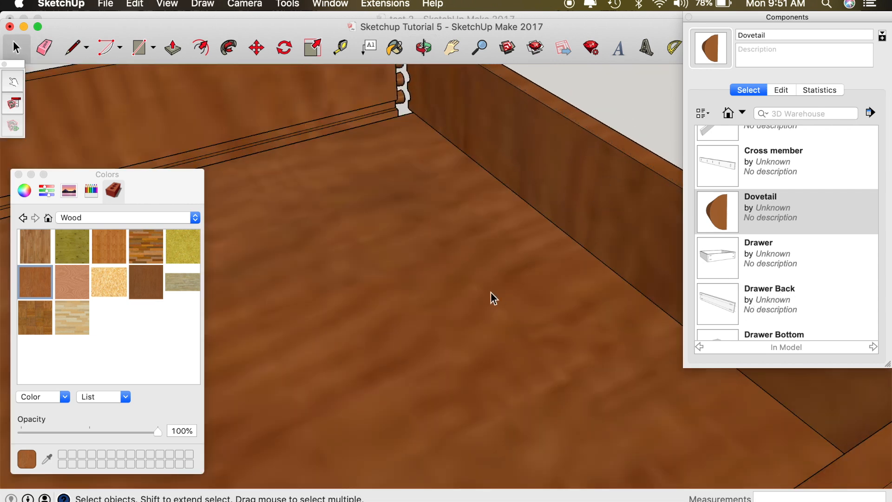
pyautogui.click(428, 293)
pyautogui.press('Delete')
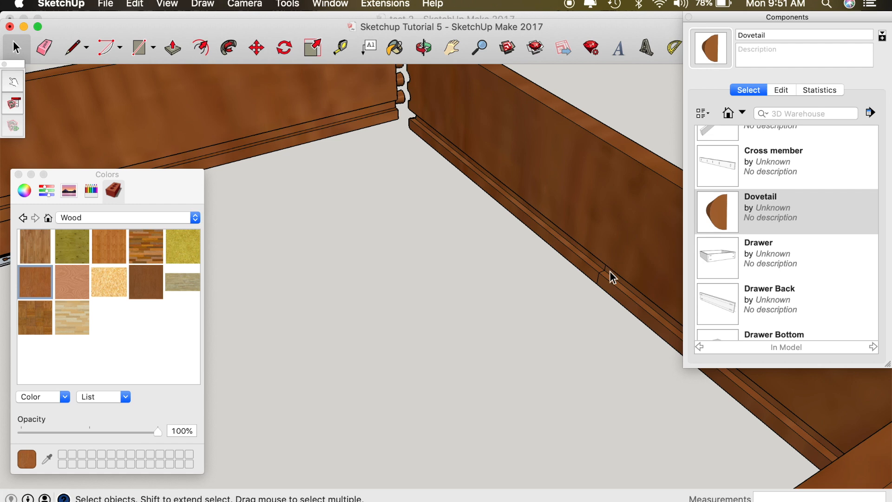
# Reopen the board and erase the remaining seam edges across its inner face, groove and underside.
pyautogui.press('o')
pyautogui.scroll(5, 610, 271)
pyautogui.moveTo(610, 271); pyautogui.dragTo(573, 207)
pyautogui.press('space')
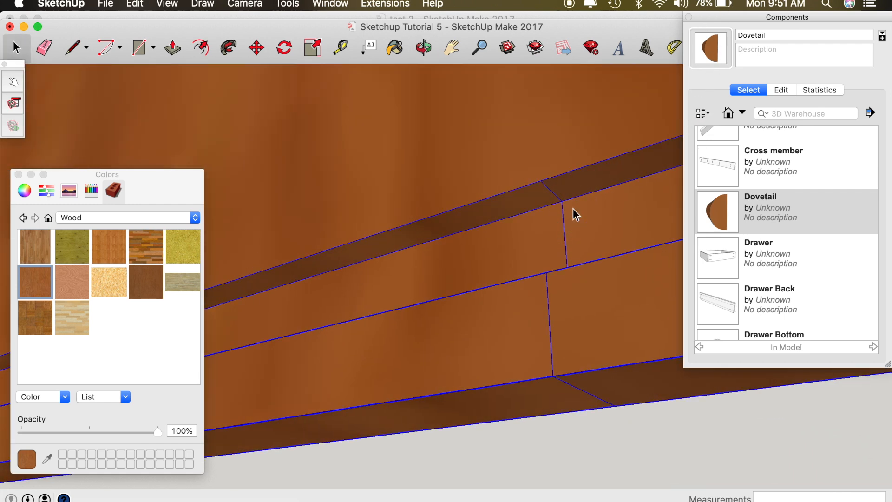
pyautogui.press('e')
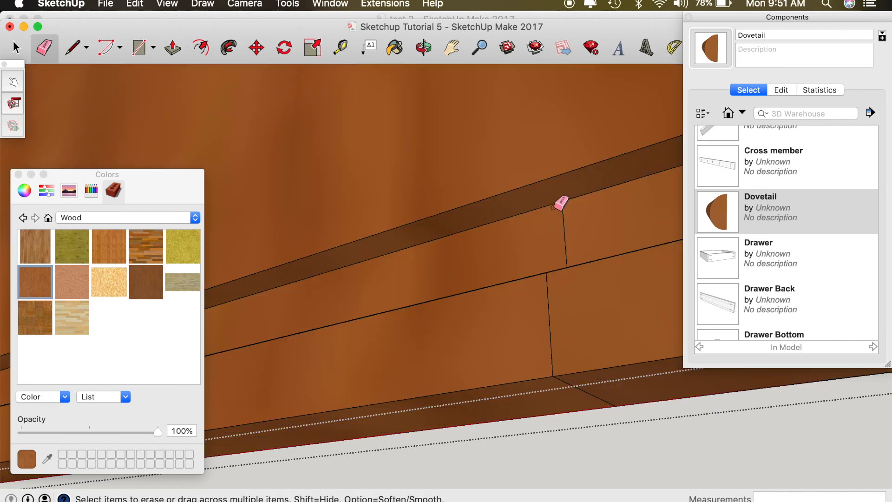
pyautogui.click(565, 218)
pyautogui.click(532, 296)
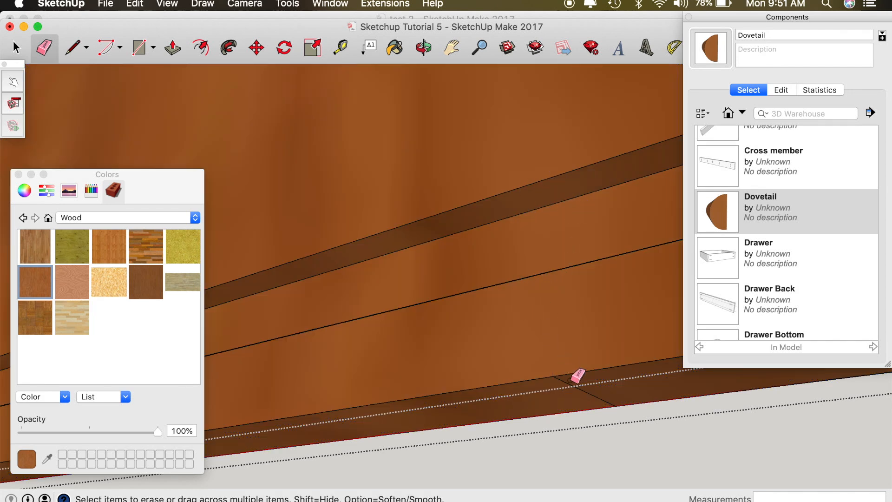
pyautogui.press('o')
pyautogui.moveTo(576, 296)
pyautogui.mouseDown()
pyautogui.moveTo(593, 417)
pyautogui.moveTo(575, 334)
pyautogui.moveTo(580, 308)
pyautogui.mouseUp()
pyautogui.press('e')
pyautogui.click(558, 244)
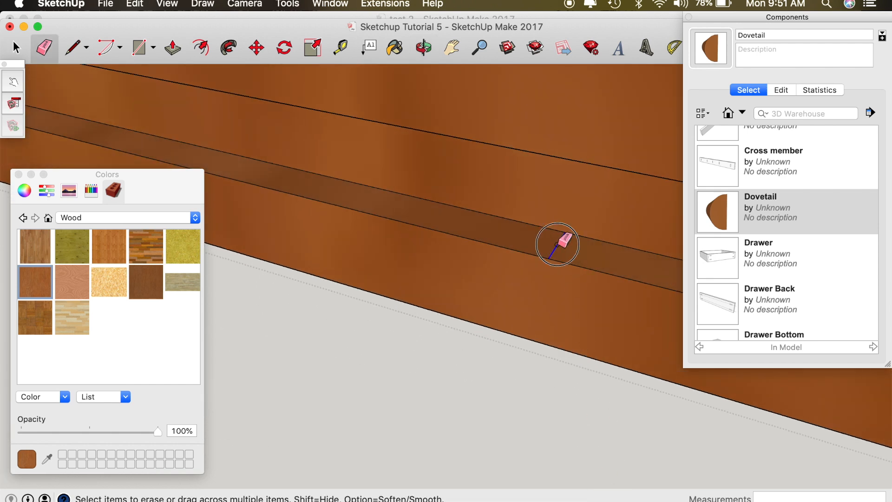
# Review the merged board within the drawer frame and close it for editing.
pyautogui.press('o')
pyautogui.moveTo(568, 249)
pyautogui.mouseDown()
pyautogui.moveTo(130, 340)
pyautogui.moveTo(2, 302)
pyautogui.mouseUp()
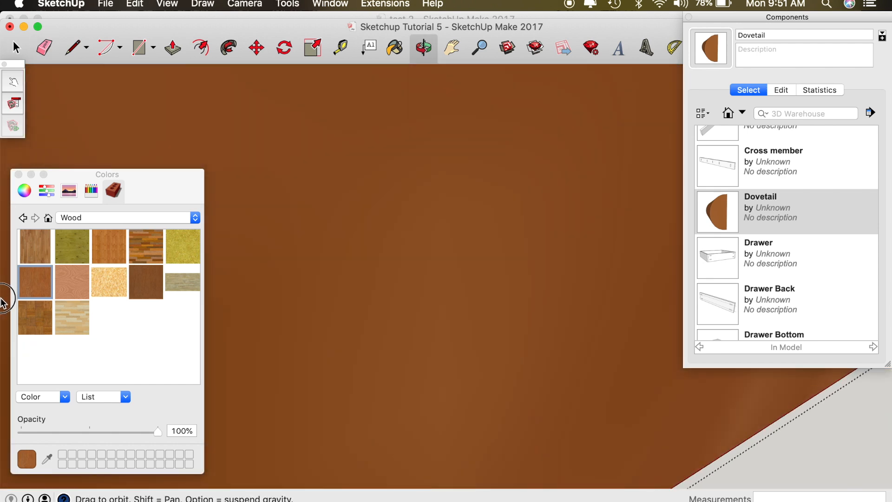
pyautogui.moveTo(333, 255); pyautogui.dragTo(334, 278)
pyautogui.scroll(-5, 334, 277)
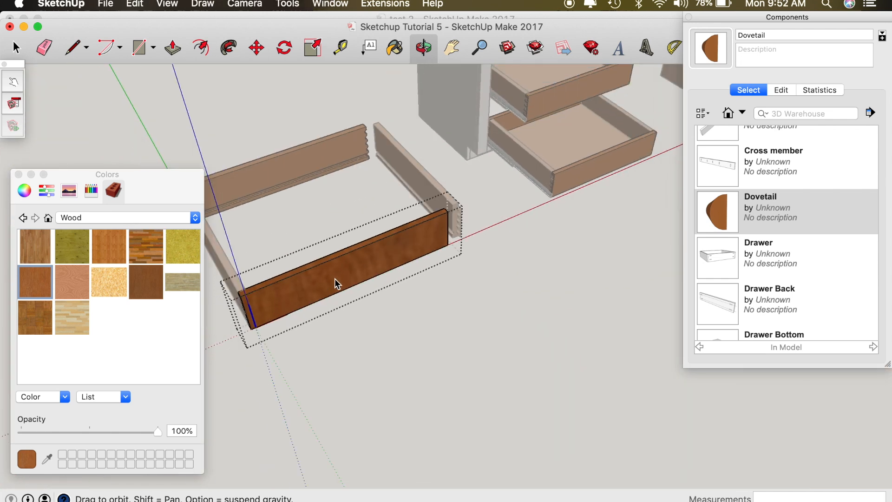
pyautogui.press('space')
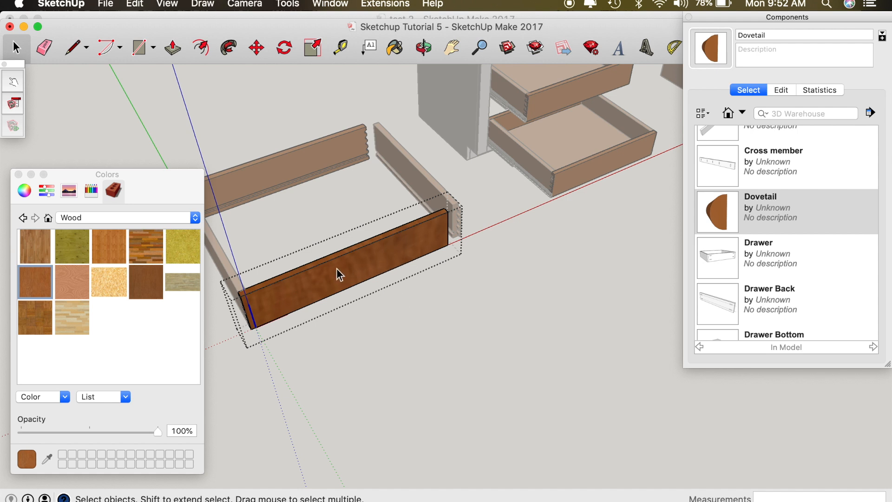
pyautogui.press('o')
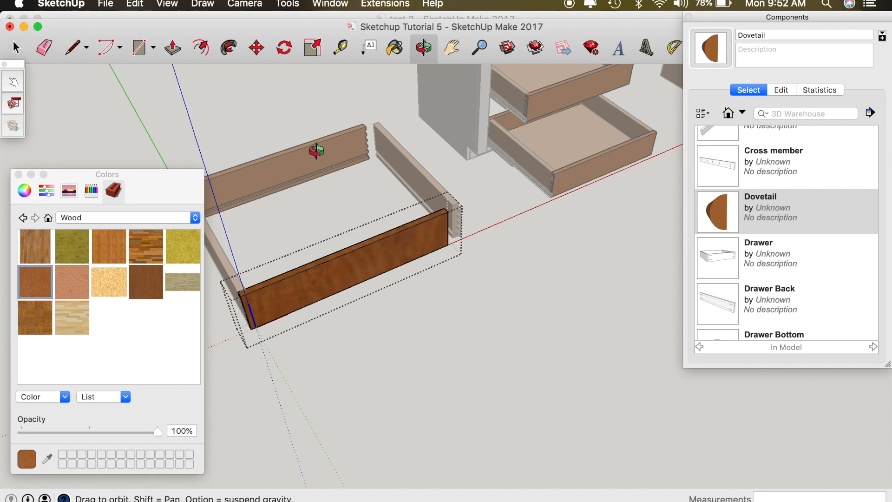
pyautogui.moveTo(296, 177); pyautogui.dragTo(359, 194)
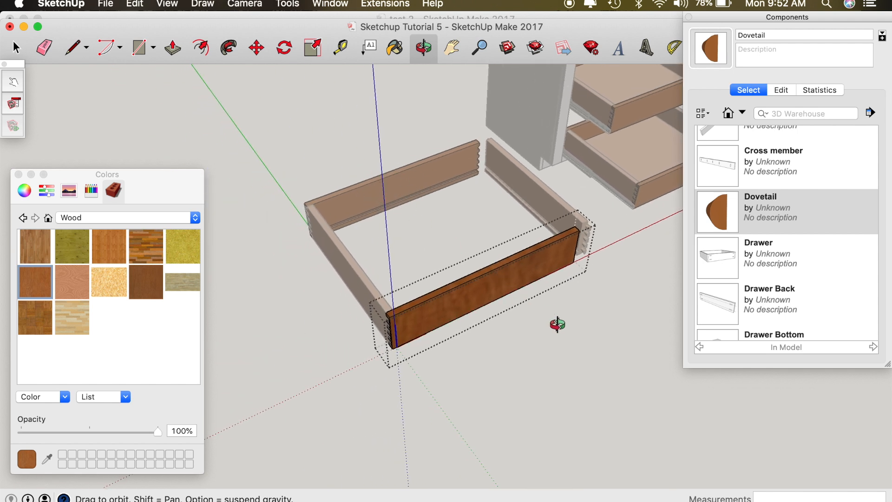
pyautogui.press('space')
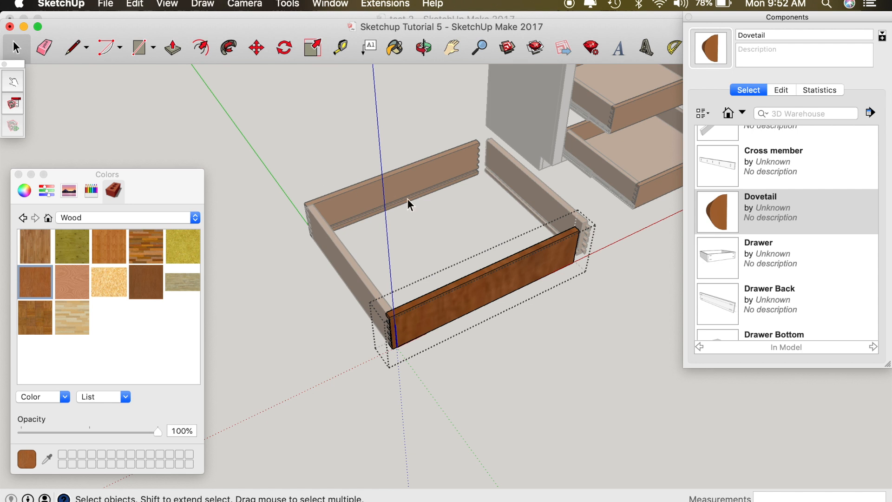
pyautogui.click(493, 351)
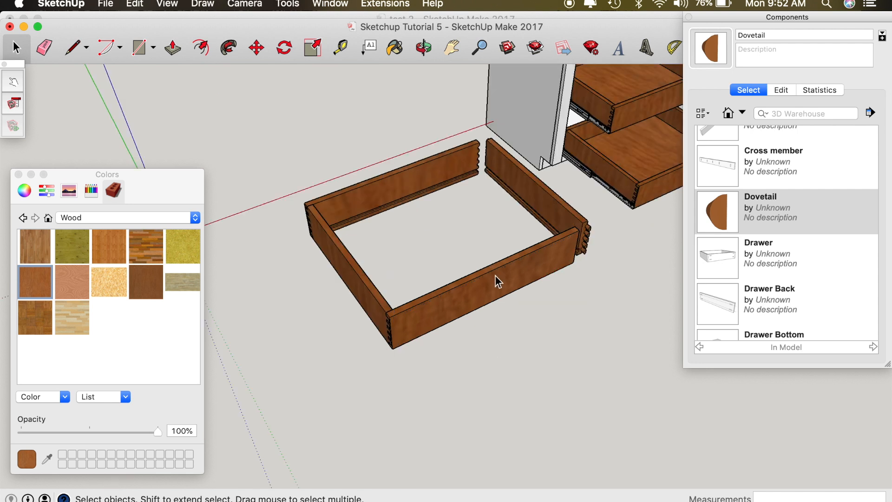
# Open the merged board, select all its geometry to compare it with its copies, and examine its socketed end outside editing.
pyautogui.click(490, 296)
pyautogui.doubleClick(495, 288)
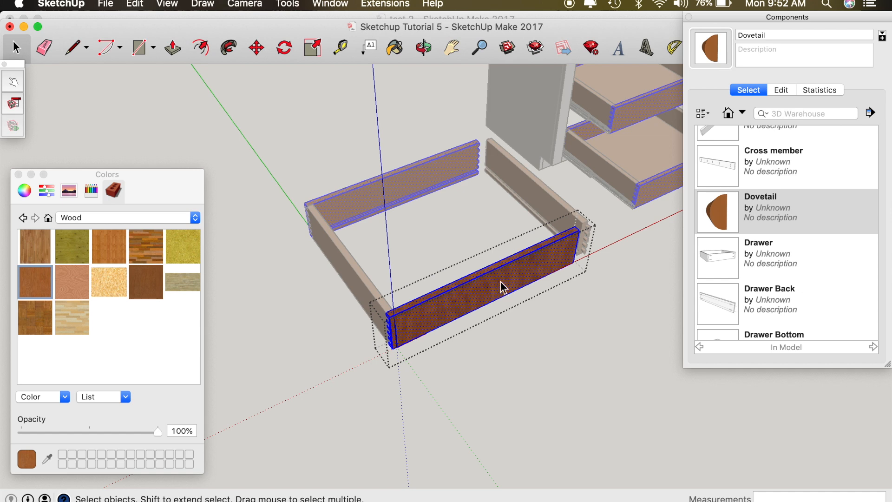
pyautogui.press('o')
pyautogui.moveTo(503, 278); pyautogui.dragTo(307, 264)
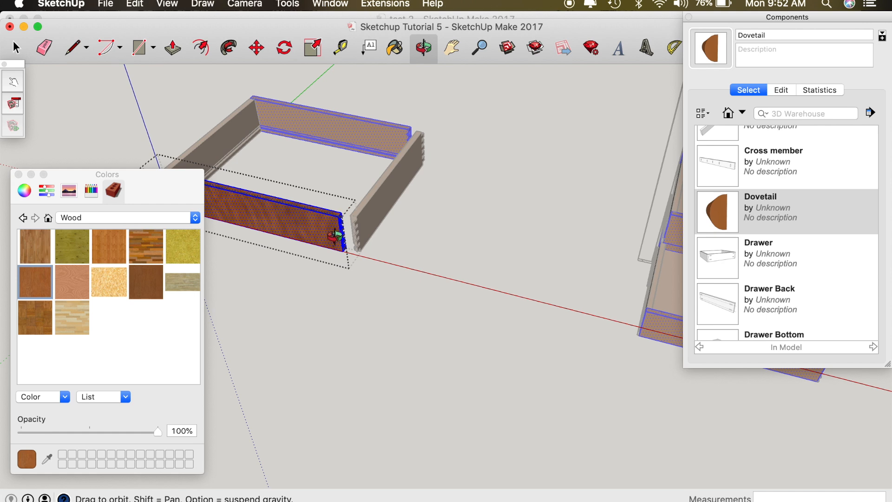
pyautogui.scroll(10, 335, 227)
pyautogui.press('space')
pyautogui.click(514, 268)
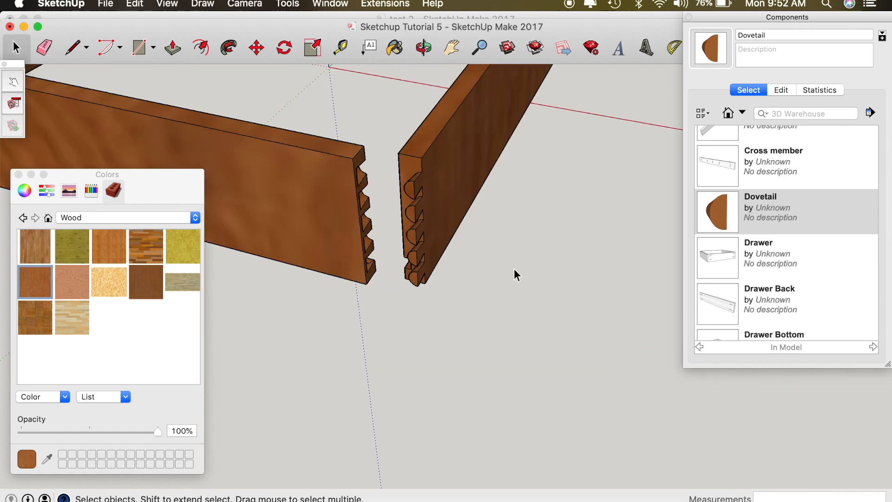
# Move the detached side board about 1 29/32" against the merged board so its dovetails fit into the sockets.
pyautogui.click(431, 176)
pyautogui.press('m')
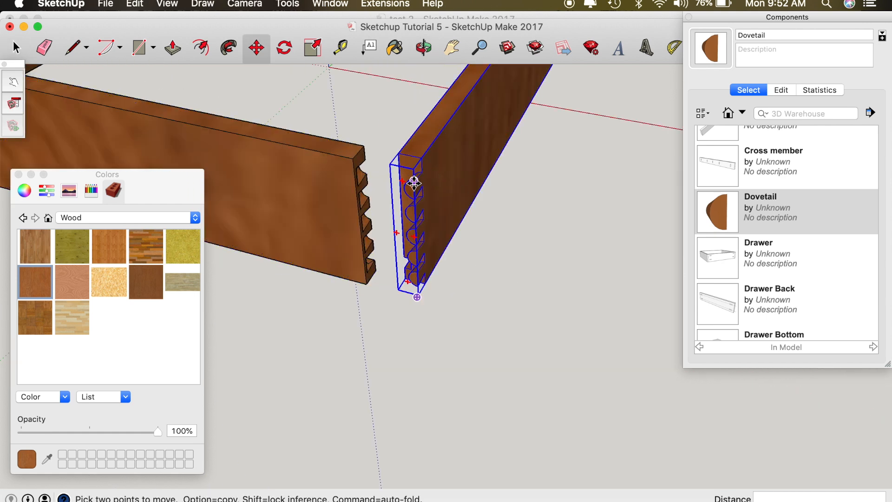
pyautogui.click(414, 183)
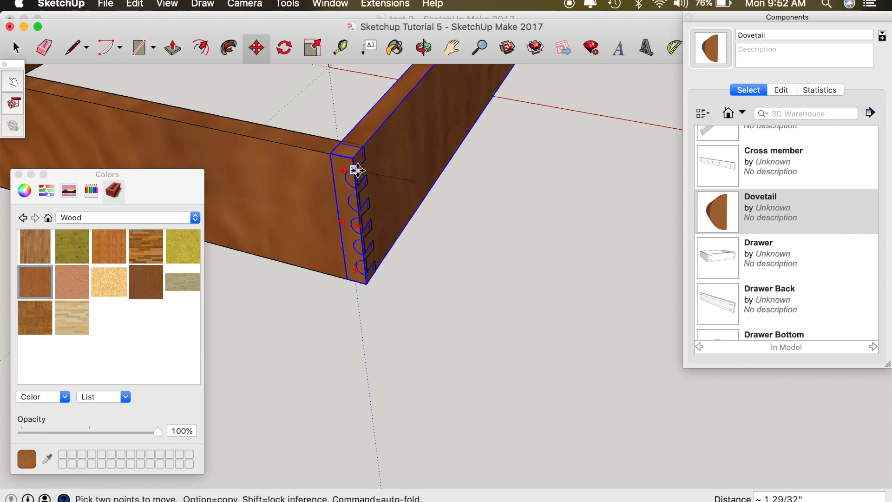
pyautogui.click(358, 170)
pyautogui.press('space')
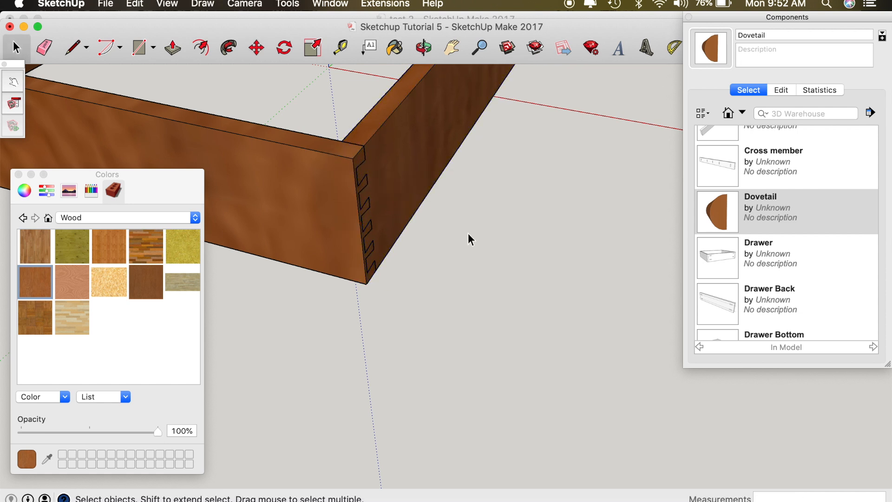
# Unhide the drawer bottom and review the assembled drawer with its dovetailed corners.
pyautogui.press('shift+super+e')
pyautogui.press('o')
pyautogui.scroll(-6, 351, 218)
pyautogui.moveTo(351, 218); pyautogui.dragTo(398, 230)
pyautogui.scroll(3, 444, 207)
pyautogui.moveTo(446, 205)
pyautogui.mouseDown()
pyautogui.moveTo(239, 215)
pyautogui.moveTo(225, 201)
pyautogui.moveTo(438, 210)
pyautogui.mouseUp()
pyautogui.moveTo(269, 223); pyautogui.dragTo(657, 199)
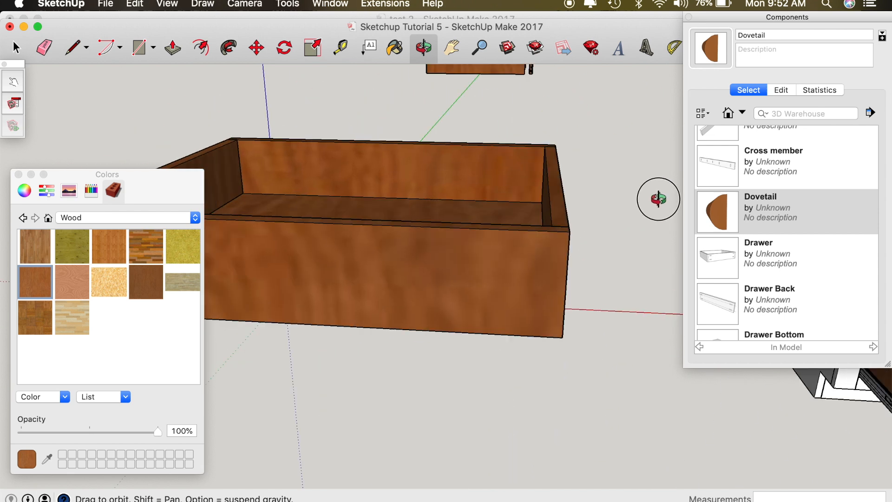
pyautogui.moveTo(325, 273); pyautogui.dragTo(647, 278)
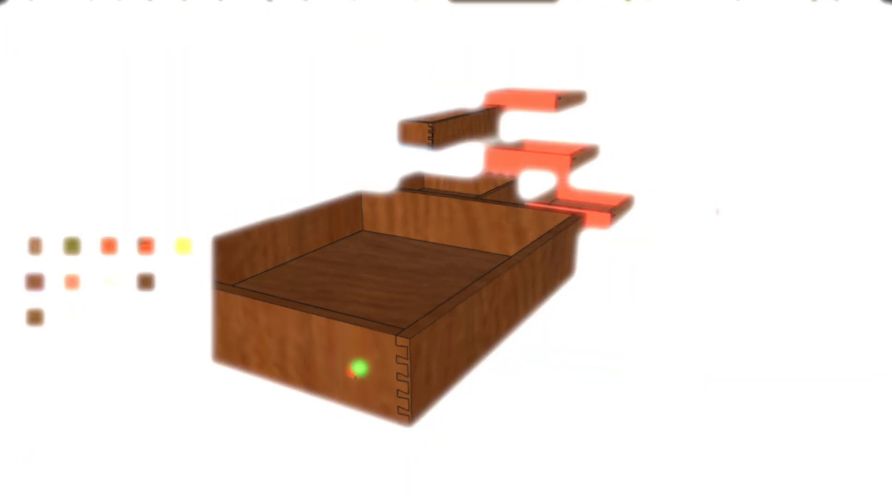